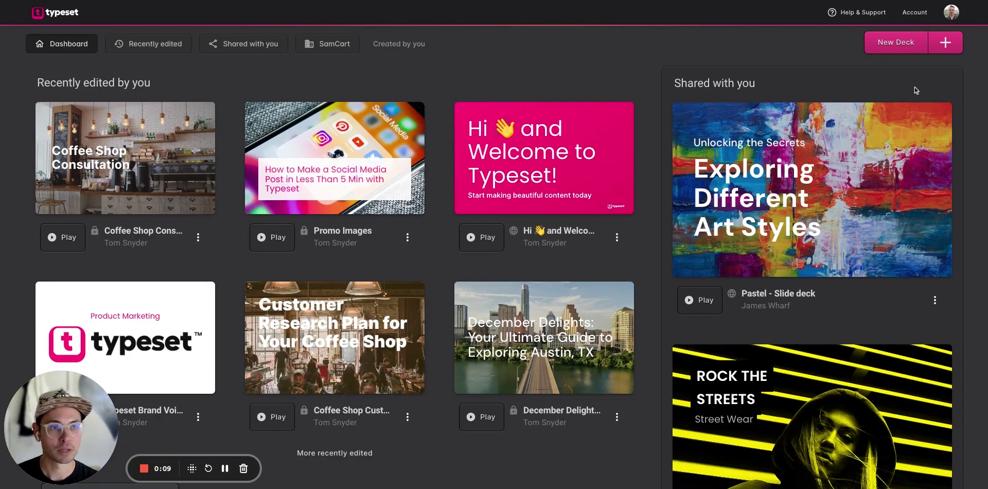
Create a new Untitled Deck from the Typeset dashboard.
{"action": "left_click", "coordinate": [905, 45]}
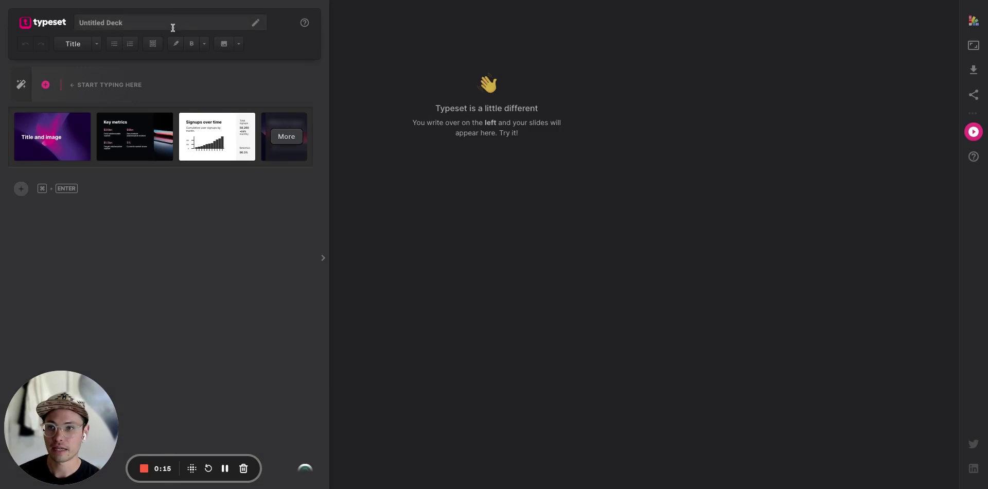
Rename the Untitled Deck to 'Coffee Shop Consulting'.
{"action": "left_click", "coordinate": [173, 27]}
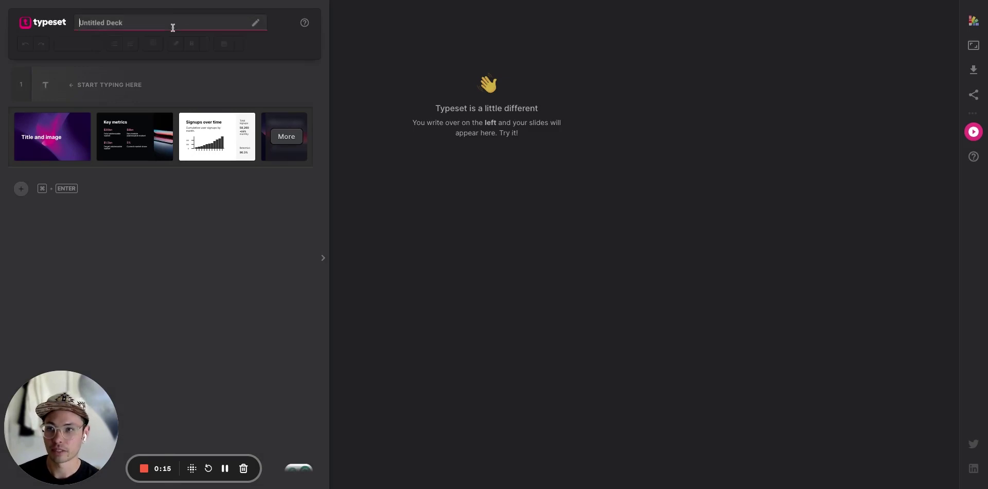
{"action": "type", "text": "Coffee"}
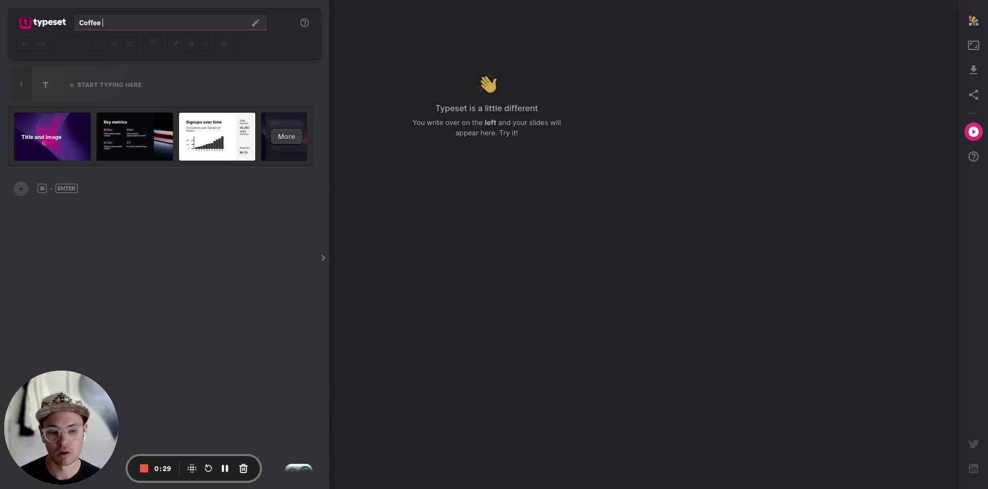
{"action": "type", "text": "Shop "}
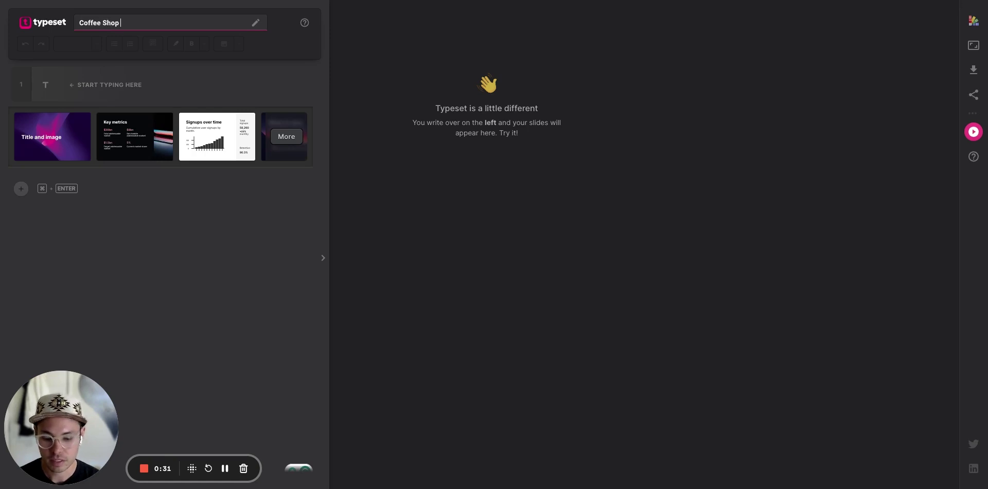
{"action": "type", "text": "Consulting"}
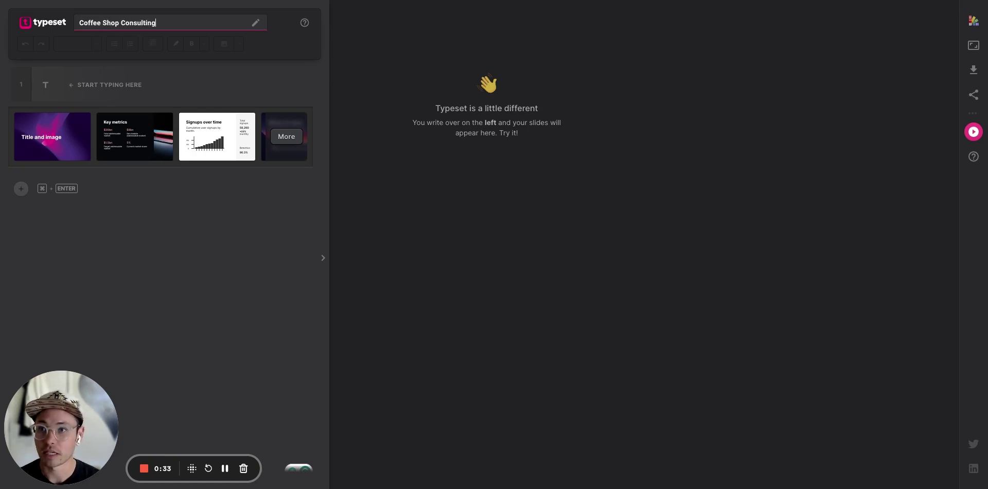
{"action": "key", "text": "Return"}
Head the first slide 'Coffee Shop Consulting' and apply the coffee-photo split design.
{"action": "left_click", "coordinate": [103, 84]}
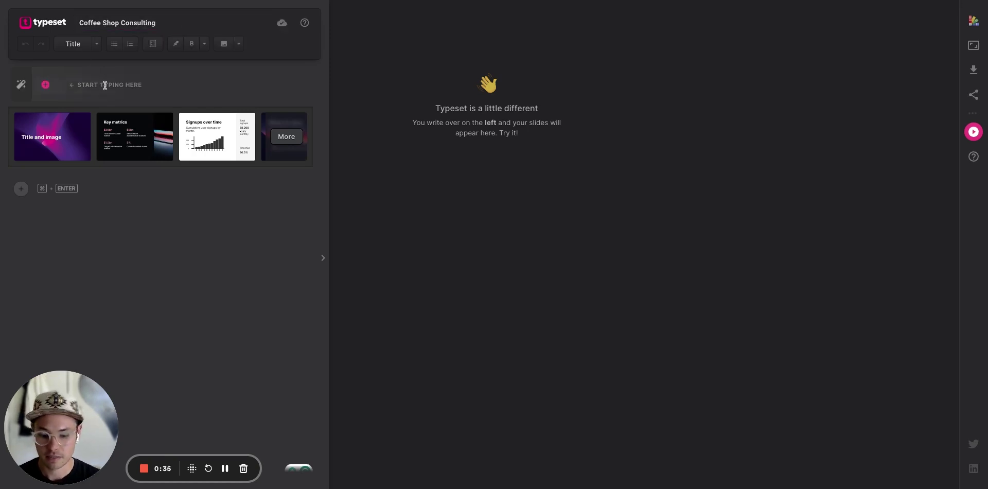
{"action": "type", "text": "coffee"}
{"action": "key", "text": "BackSpace"}
{"action": "key", "text": "BackSpace"}
{"action": "key", "text": "BackSpace"}
{"action": "key", "text": "BackSpace"}
{"action": "key", "text": "BackSpace"}
{"action": "key", "text": "BackSpace"}
{"action": "type", "text": "C"}
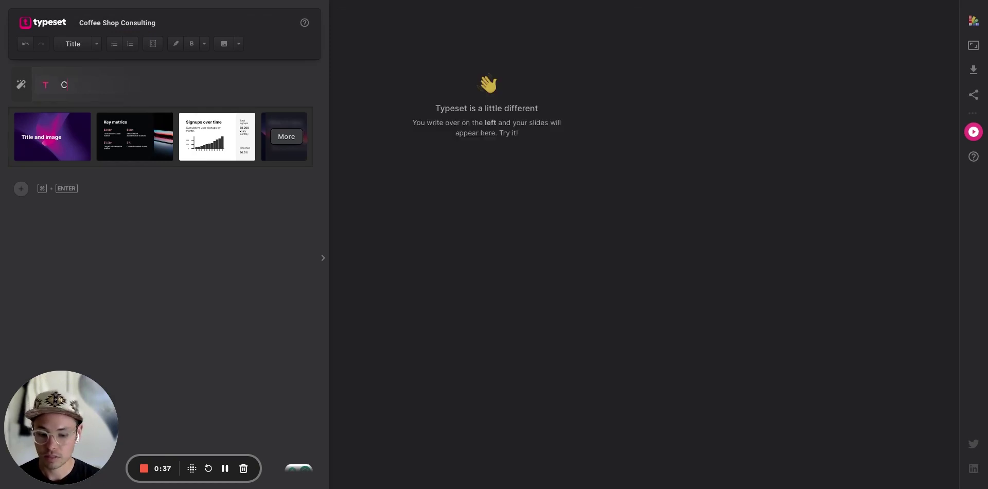
{"action": "type", "text": "offee Shop C"}
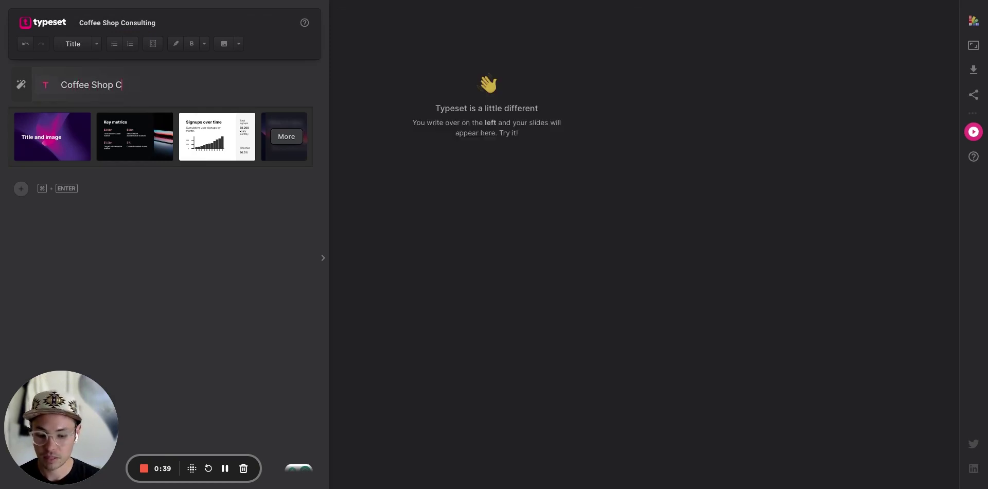
{"action": "type", "text": "onsulting"}
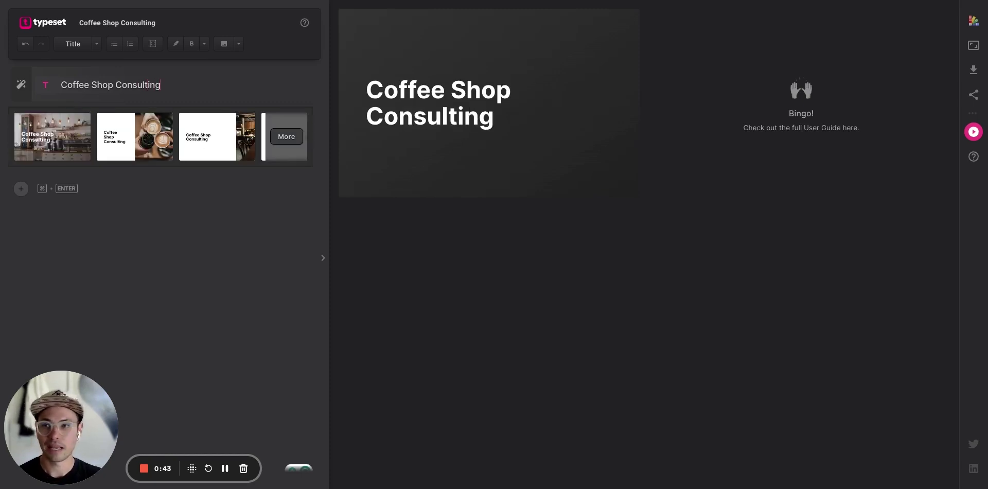
{"action": "key", "text": "Return"}
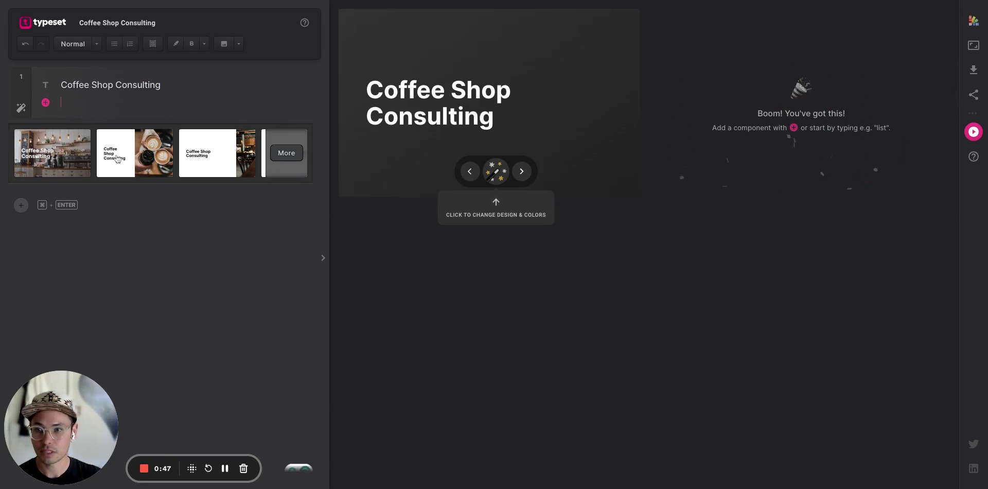
{"action": "left_click", "coordinate": [158, 154]}
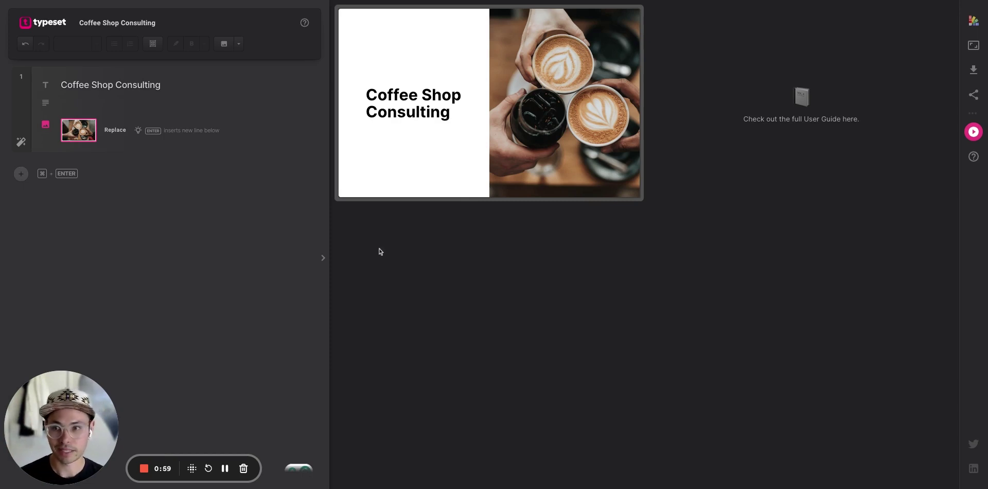
Enter the presenter's name under the heading and add a second slide.
{"action": "left_click", "coordinate": [156, 103]}
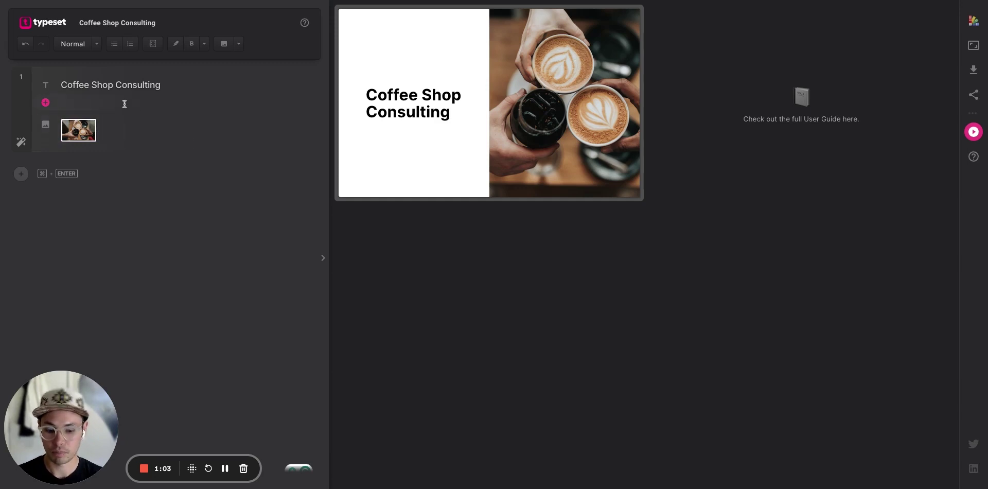
{"action": "type", "text": "Tom"}
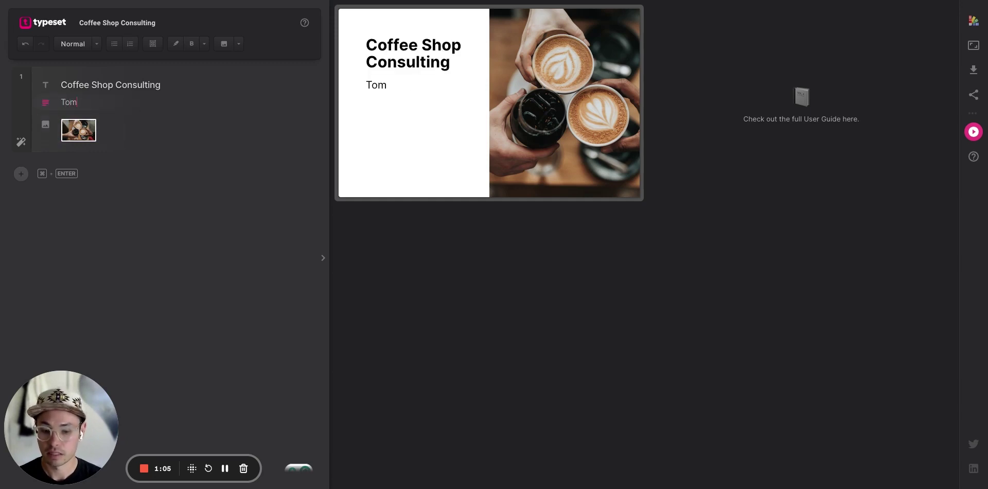
{"action": "type", "text": " Snyder"}
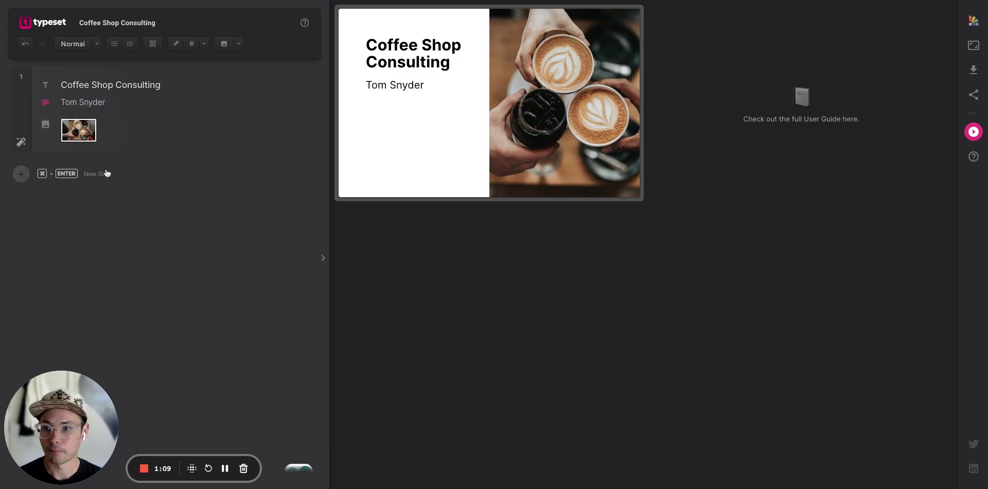
{"action": "left_click", "coordinate": [100, 173]}
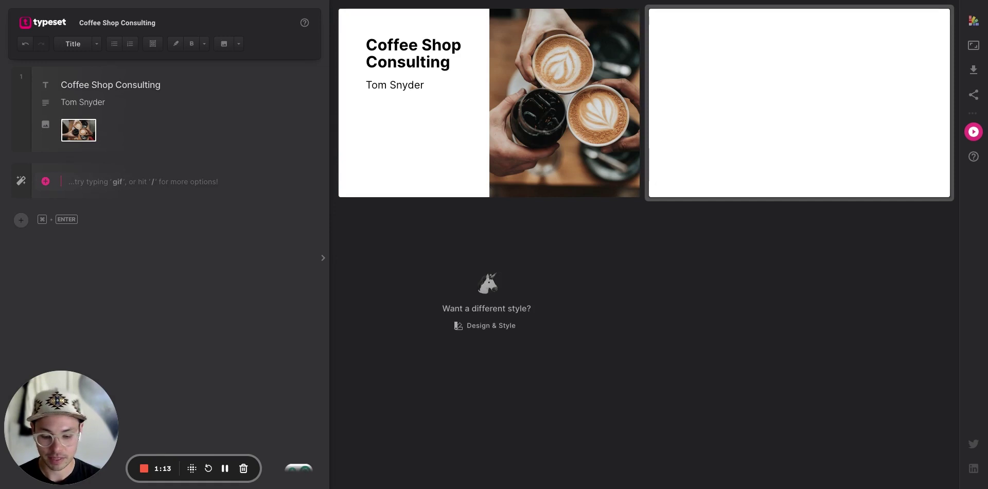
Title slide 2 'We'll Cover:' and start a bullet list beneath it.
{"action": "type", "text": "We'll"}
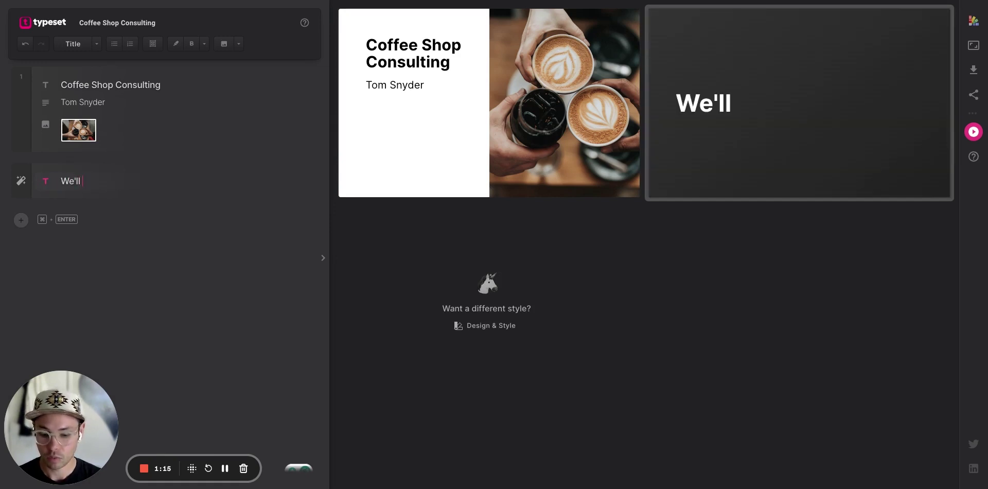
{"action": "type", "text": " Cover:"}
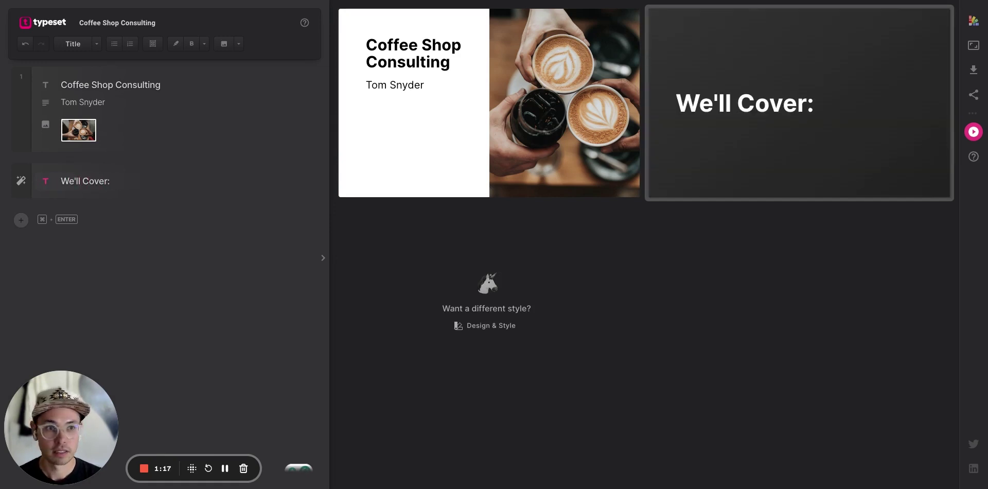
{"action": "key", "text": "Return"}
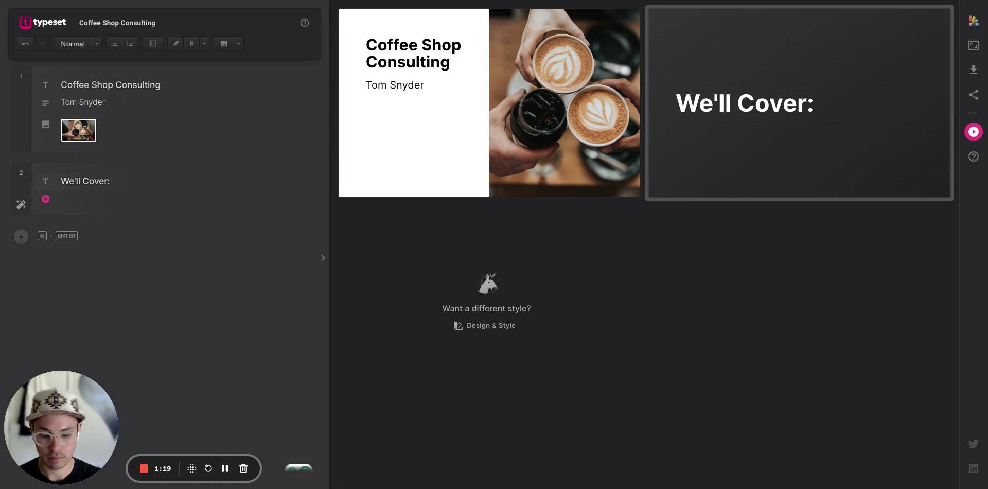
{"action": "type", "text": "/"}
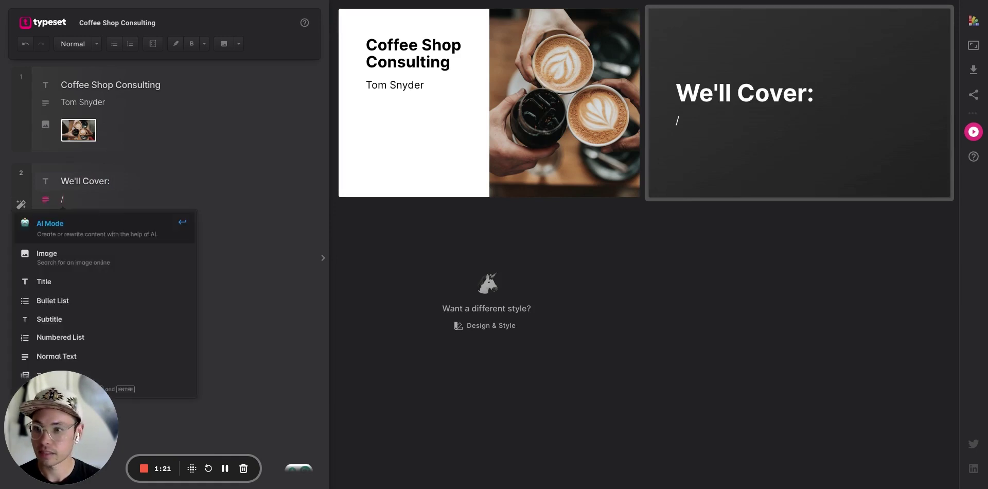
{"action": "key", "text": "BackSpace"}
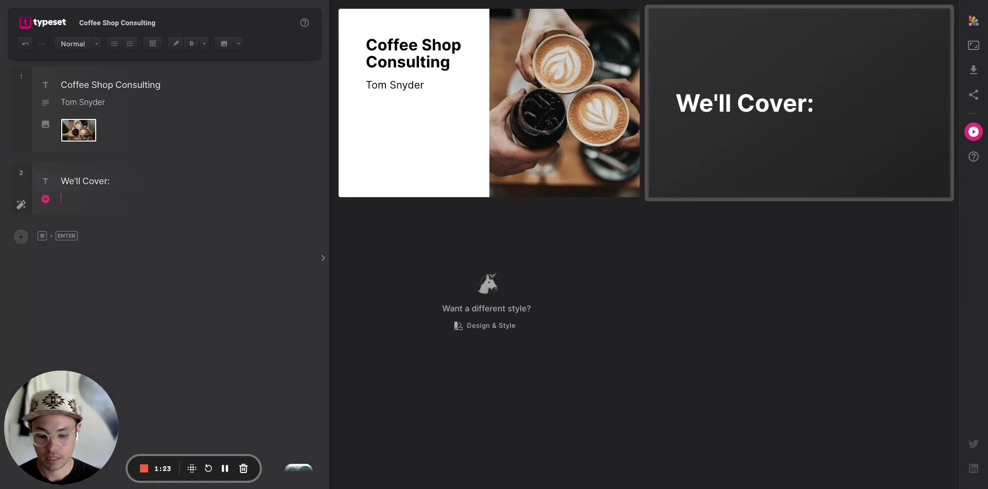
{"action": "type", "text": "bullet"}
{"action": "key", "text": "Return"}
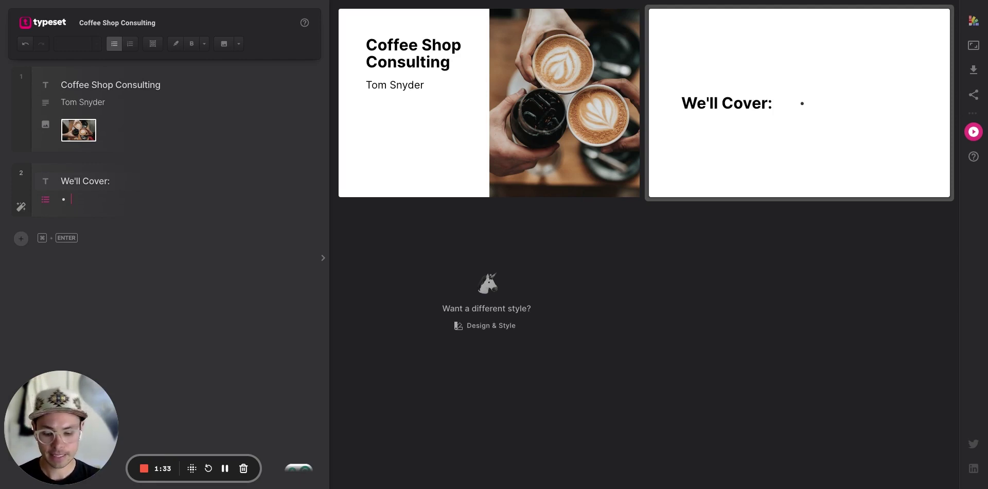
List Coffee Shop Equipment, Staff Training and Grand Opening as bullets.
{"action": "type", "text": "Coffee Shop"}
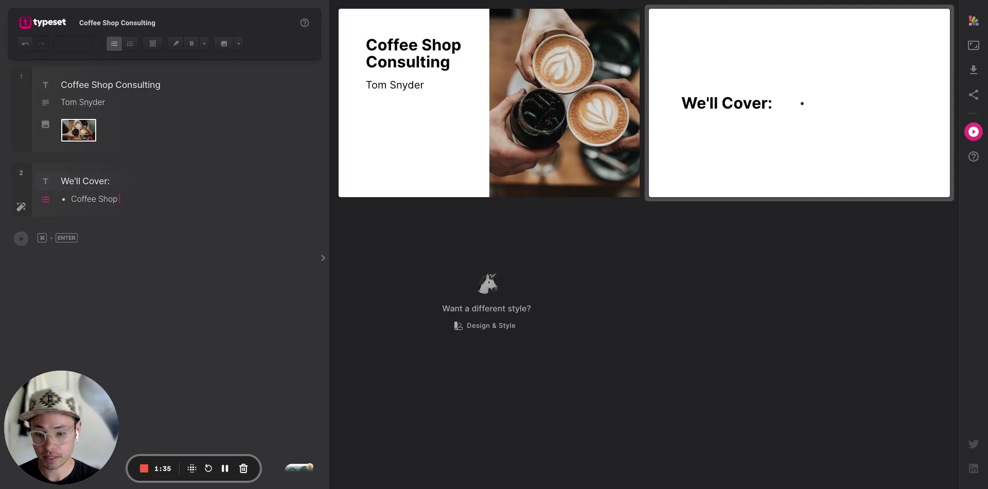
{"action": "type", "text": " Equipment"}
{"action": "key", "text": "Return"}
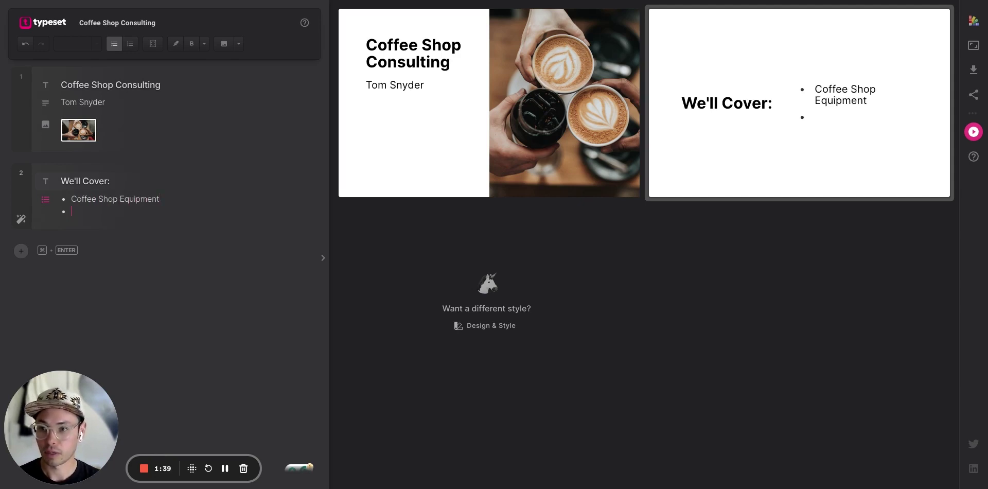
{"action": "type", "text": "S"}
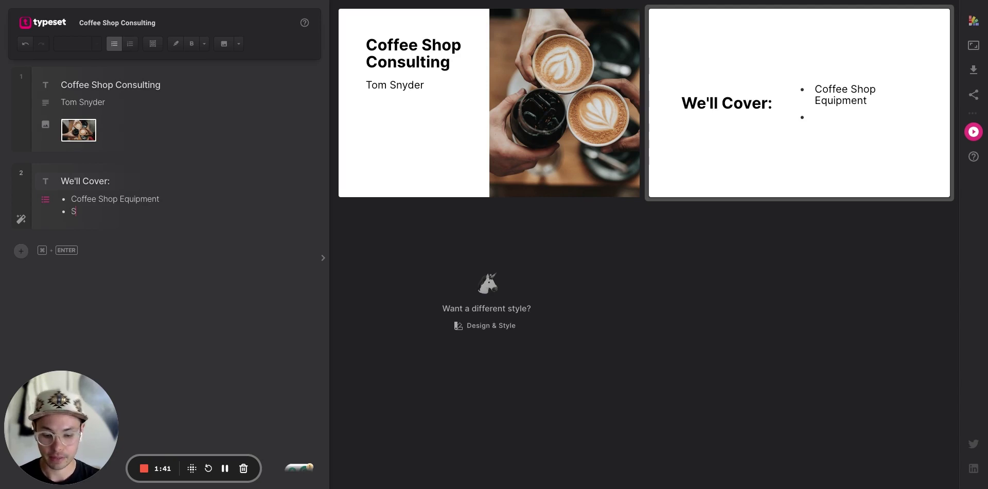
{"action": "type", "text": "taff"}
{"action": "key", "text": "BackSpace"}
{"action": "key", "text": "BackSpace"}
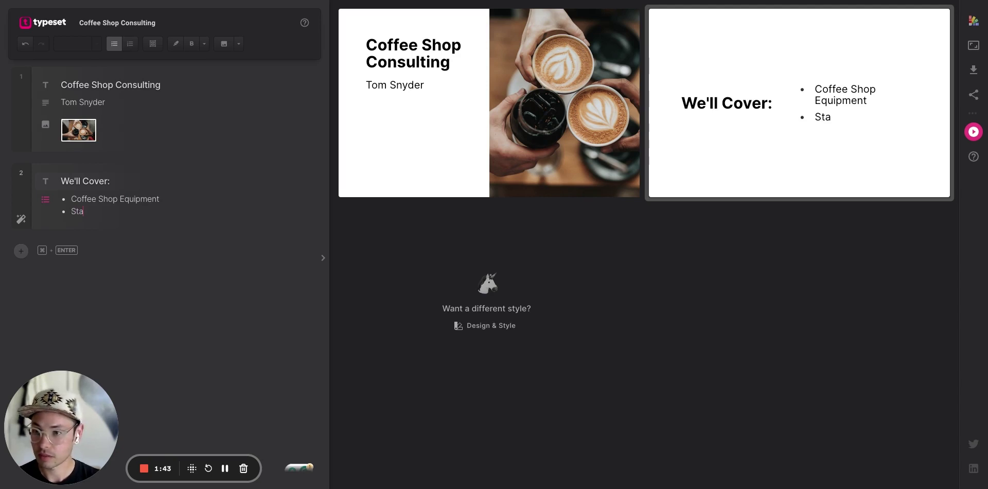
{"action": "type", "text": "ff training"}
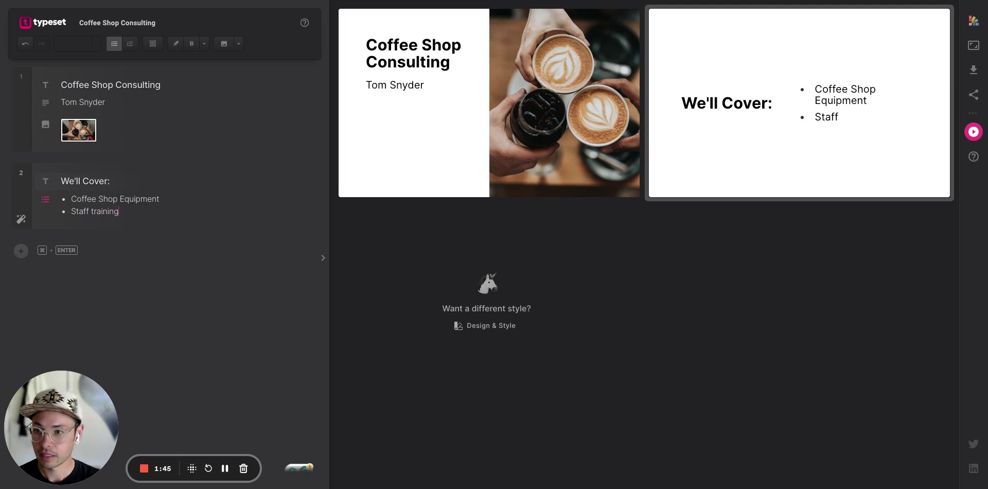
{"action": "key", "text": "BackSpace"}
{"action": "key", "text": "BackSpace"}
{"action": "key", "text": "BackSpace"}
{"action": "key", "text": "BackSpace"}
{"action": "key", "text": "BackSpace"}
{"action": "key", "text": "BackSpace"}
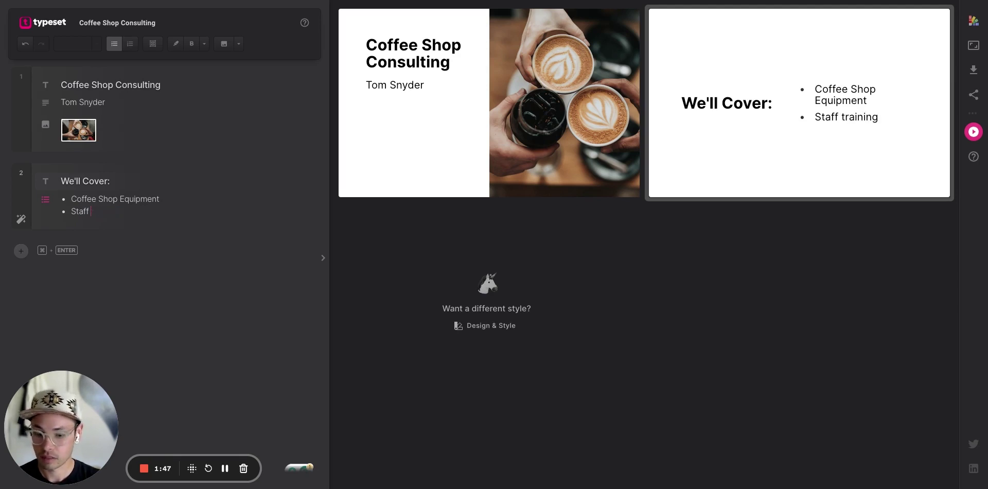
{"action": "type", "text": "Training"}
{"action": "key", "text": "Return"}
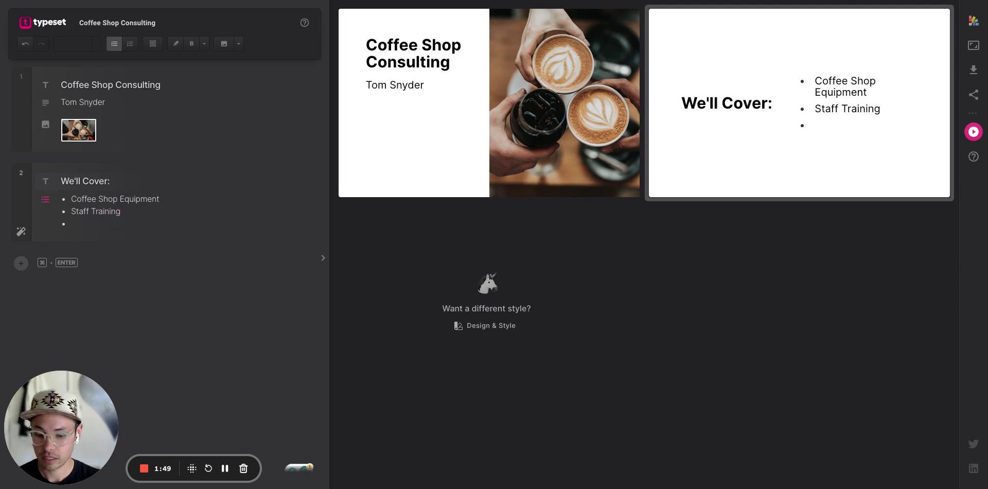
{"action": "type", "text": "Gra"}
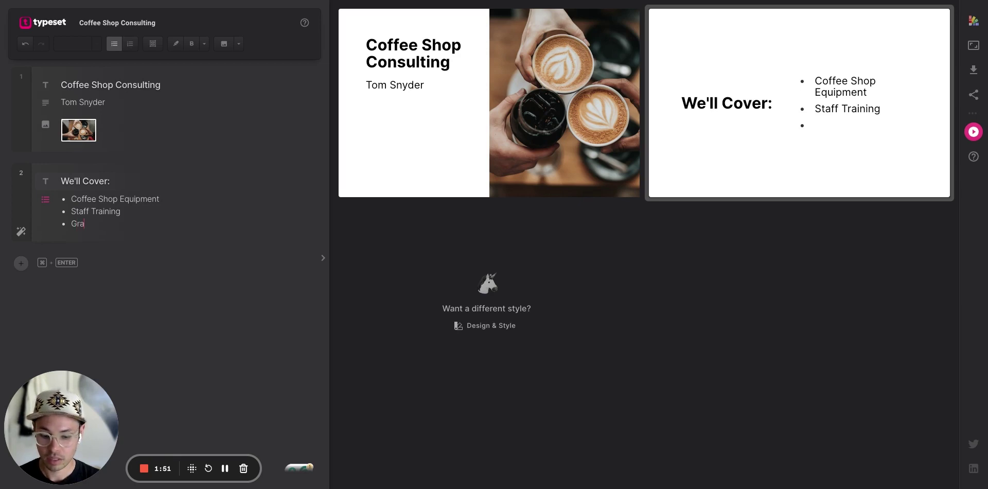
{"action": "type", "text": "nd Opening"}
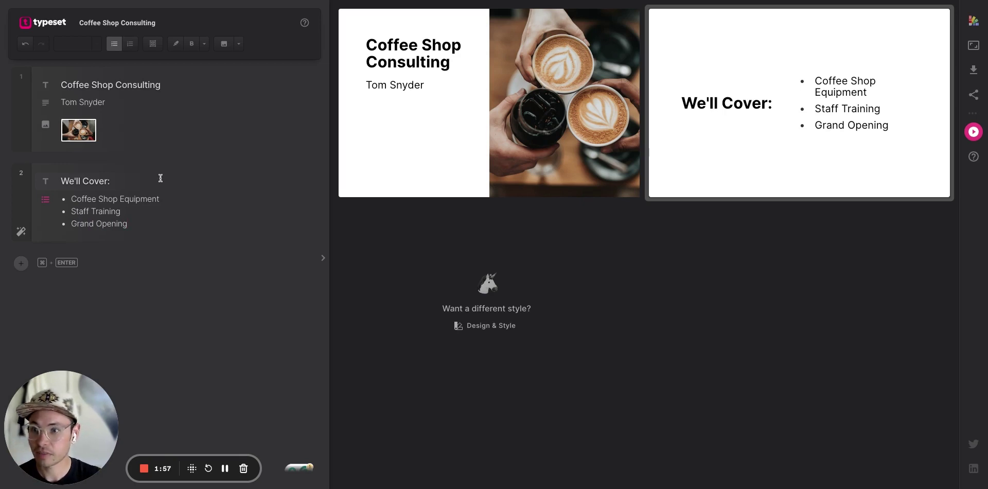
Insert a 'Menu' bullet right after Coffee Shop Equipment.
{"action": "left_click", "coordinate": [167, 198]}
{"action": "key", "text": "Return"}
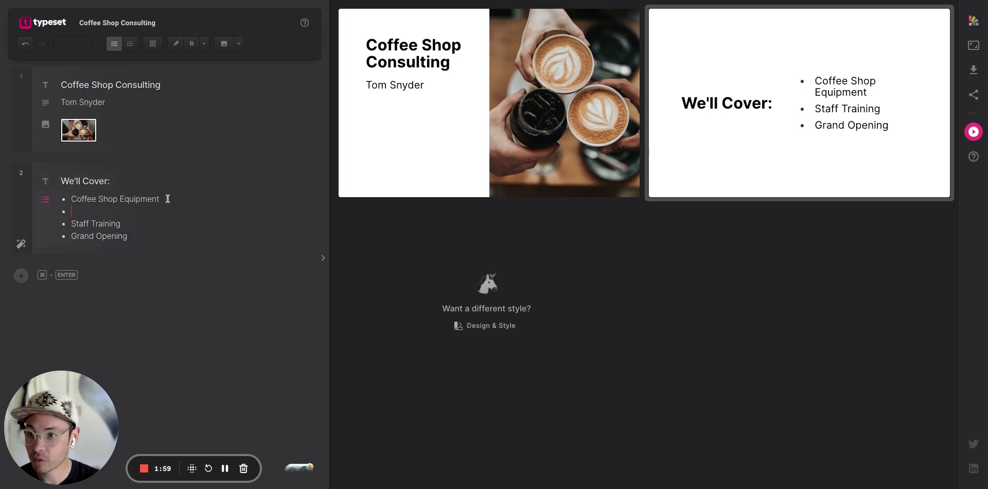
{"action": "type", "text": "Menu"}
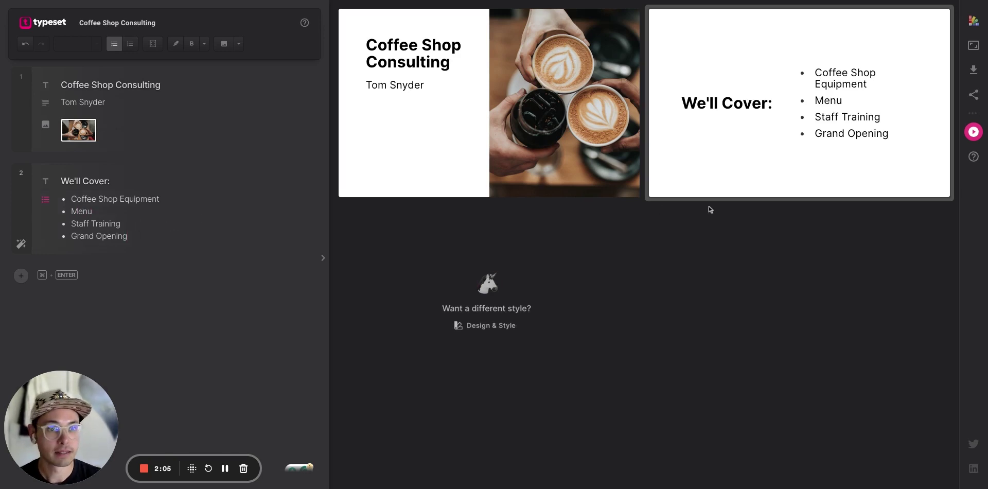
Switch the agenda slide to a title-above-list layout and add an empty block after Grand Opening.
{"action": "mouse_move", "coordinate": [822, 132]}
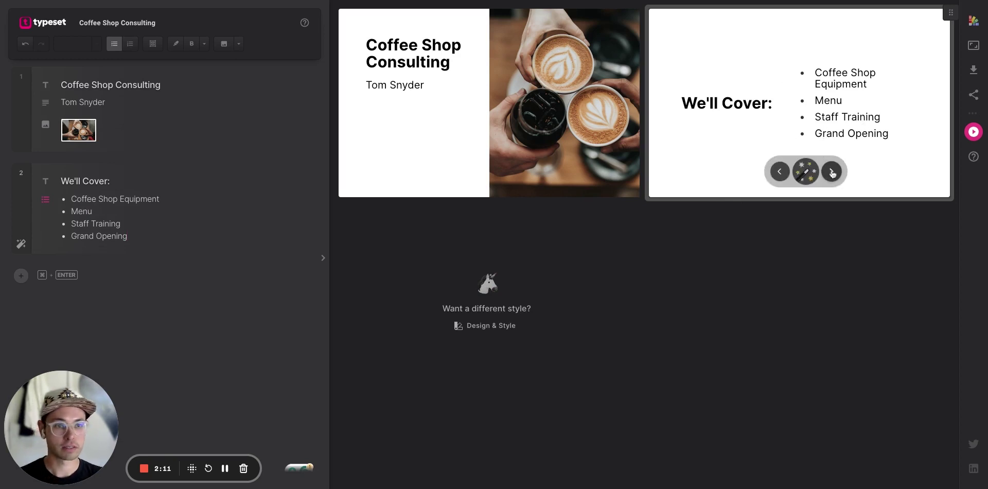
{"action": "left_click", "coordinate": [832, 172]}
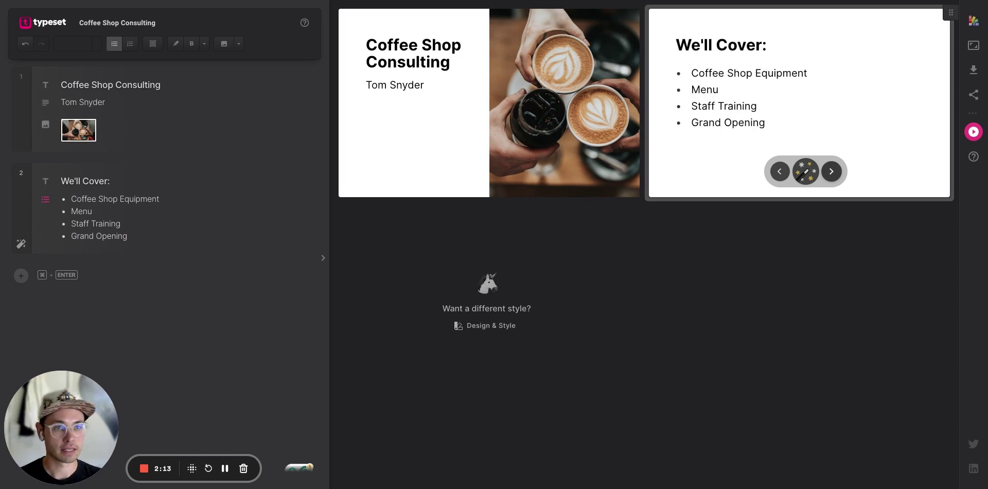
{"action": "left_click", "coordinate": [832, 172]}
{"action": "left_click", "coordinate": [831, 172]}
{"action": "left_click", "coordinate": [832, 172]}
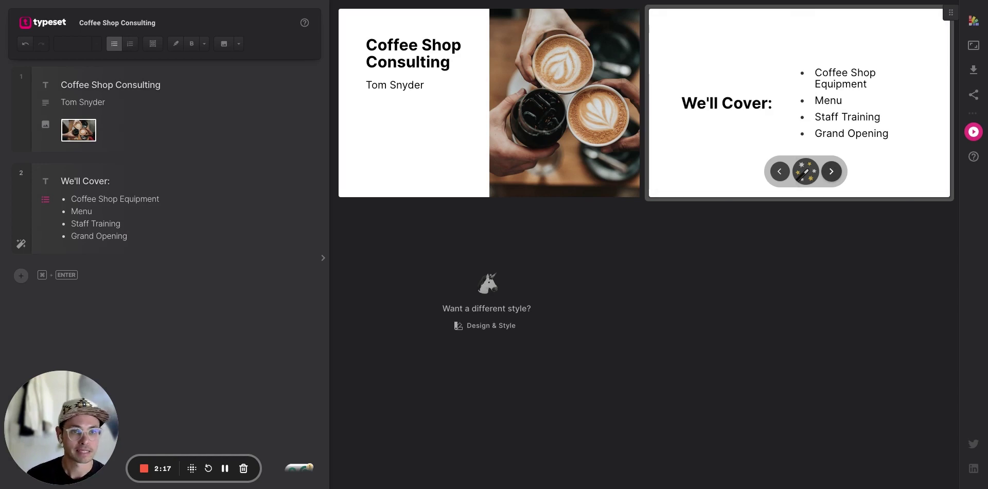
{"action": "left_click", "coordinate": [832, 172]}
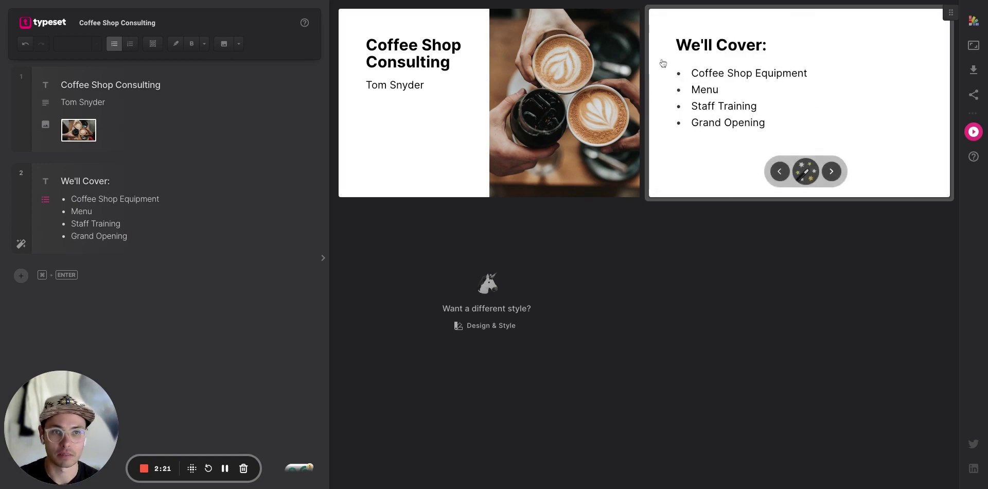
{"action": "left_click", "coordinate": [166, 240]}
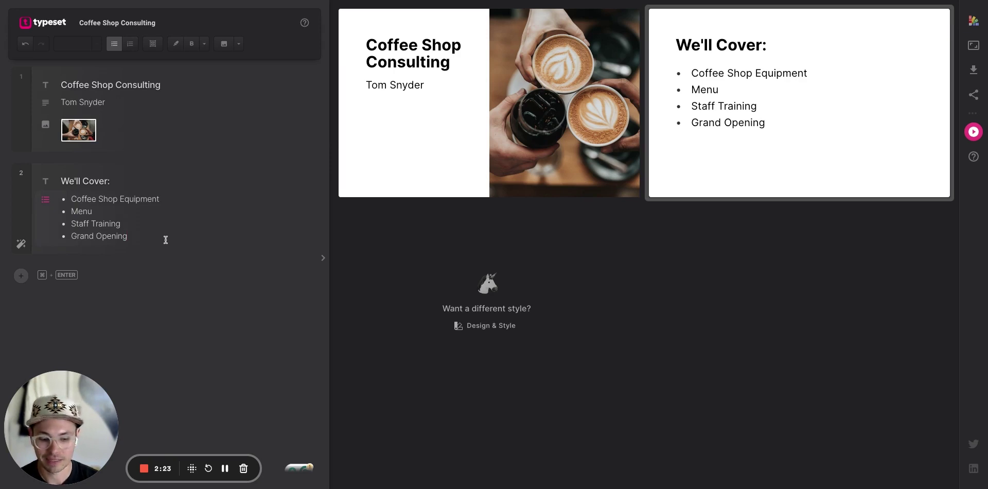
{"action": "key", "text": "Return"}
{"action": "key", "text": "Return"}
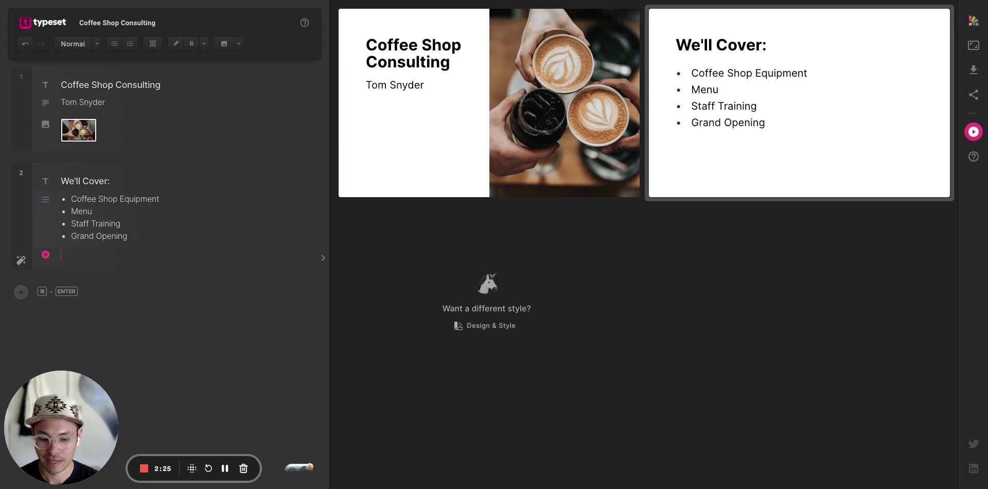
Insert the dimly lit coffee bar photo from a 'coffee shop' image search.
{"action": "type", "text": "image"}
{"action": "key", "text": "Return"}
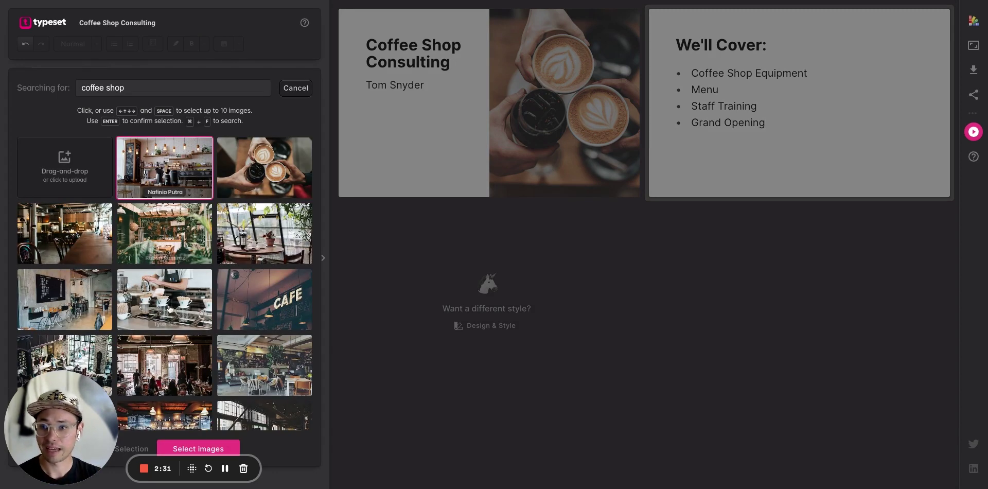
{"action": "scroll", "coordinate": [175, 274], "scroll_direction": "down", "scroll_amount": 3}
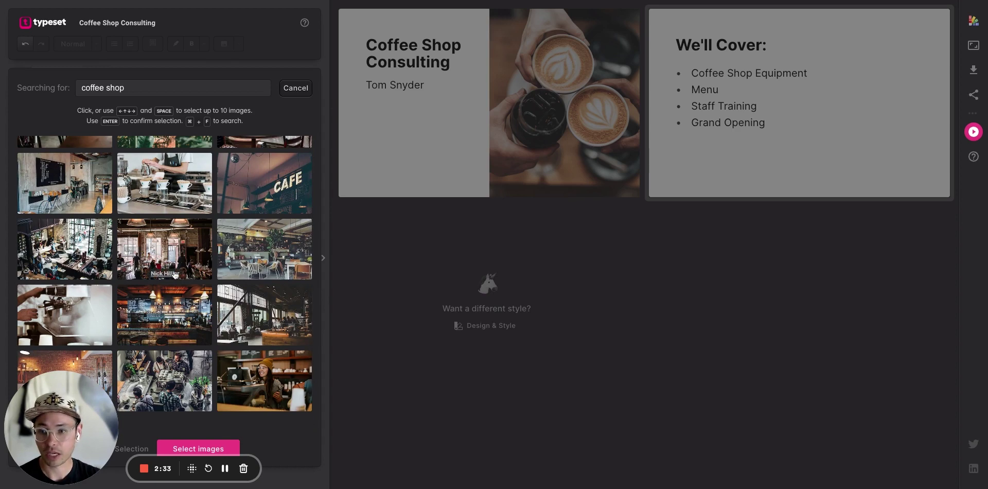
{"action": "left_click", "coordinate": [170, 318]}
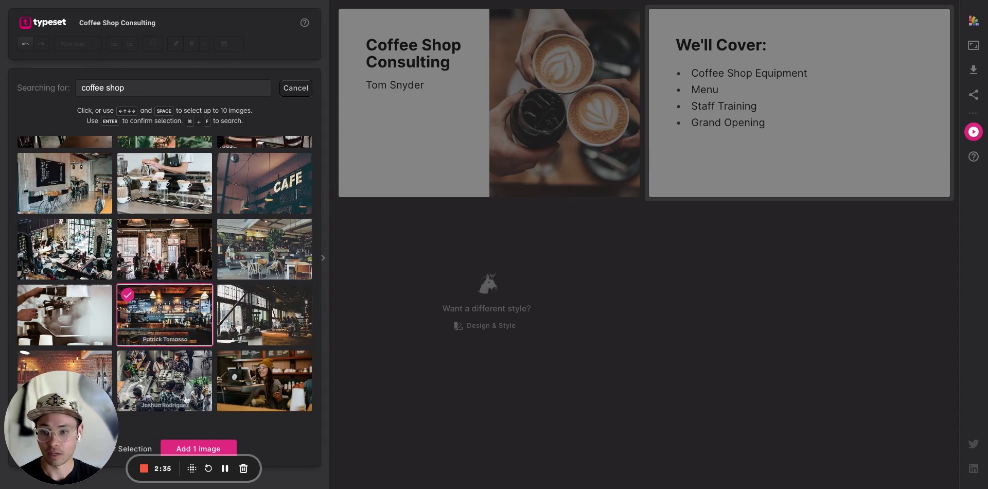
{"action": "left_click", "coordinate": [198, 447]}
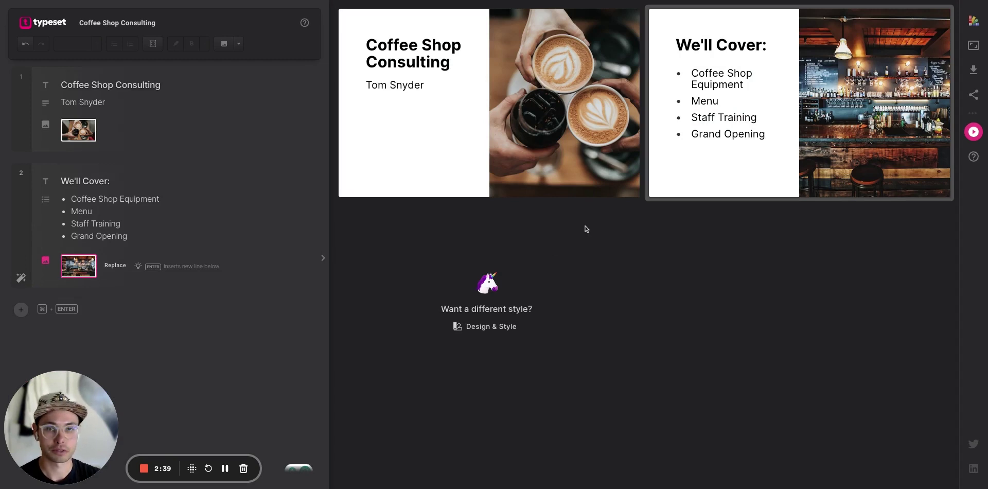
Flip the agenda slide layout so the photo sits on the left.
{"action": "mouse_move", "coordinate": [548, 160]}
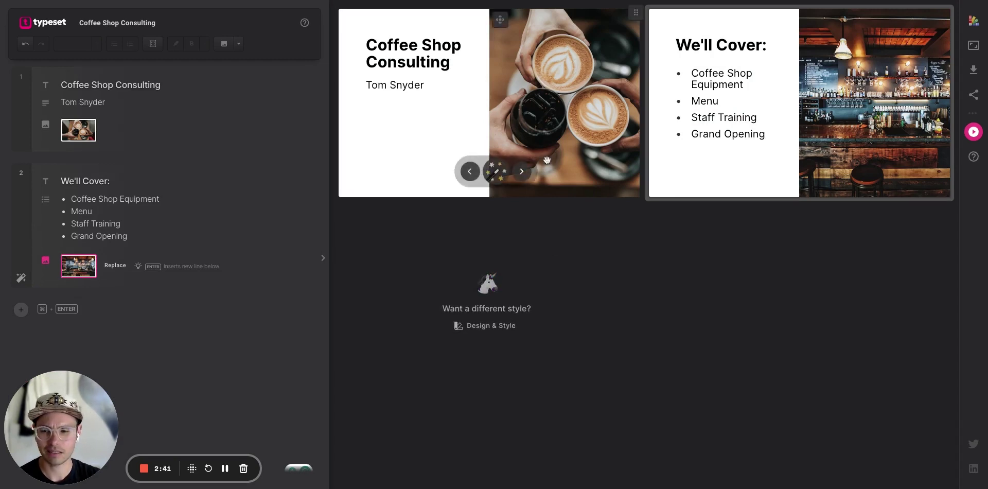
{"action": "mouse_move", "coordinate": [803, 172]}
{"action": "left_click", "coordinate": [834, 175]}
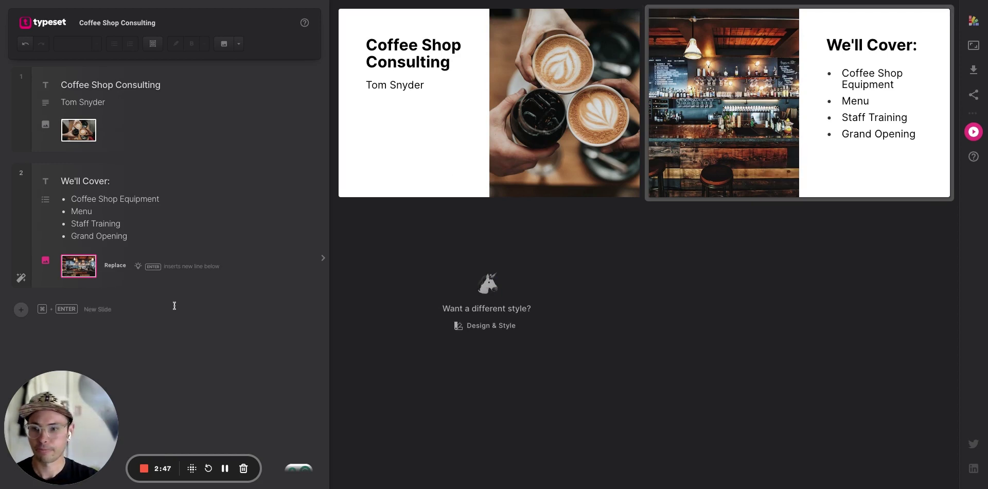
Add a third slide headed 'Coffee Shop Equipment' with an empty line beneath.
{"action": "left_click", "coordinate": [90, 309]}
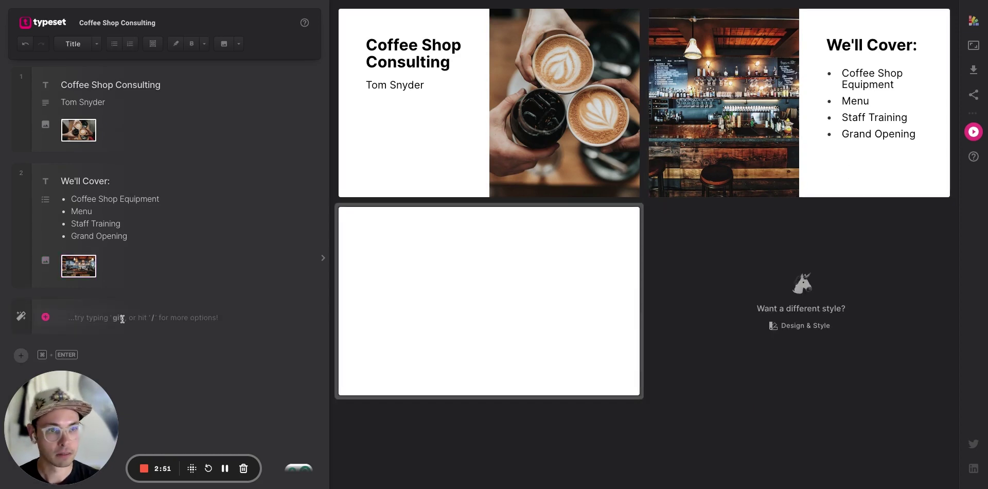
{"action": "type", "text": "Coffee S"}
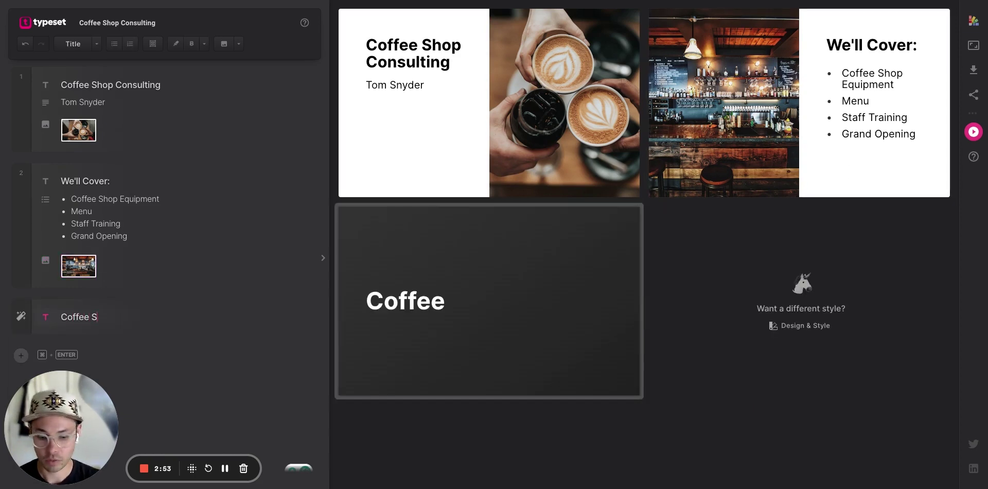
{"action": "type", "text": "hop Equi"}
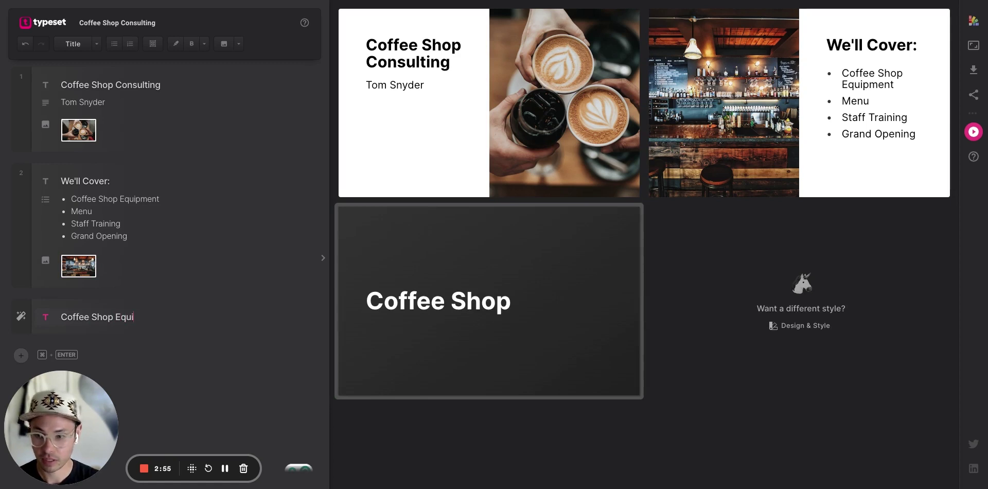
{"action": "type", "text": "pment"}
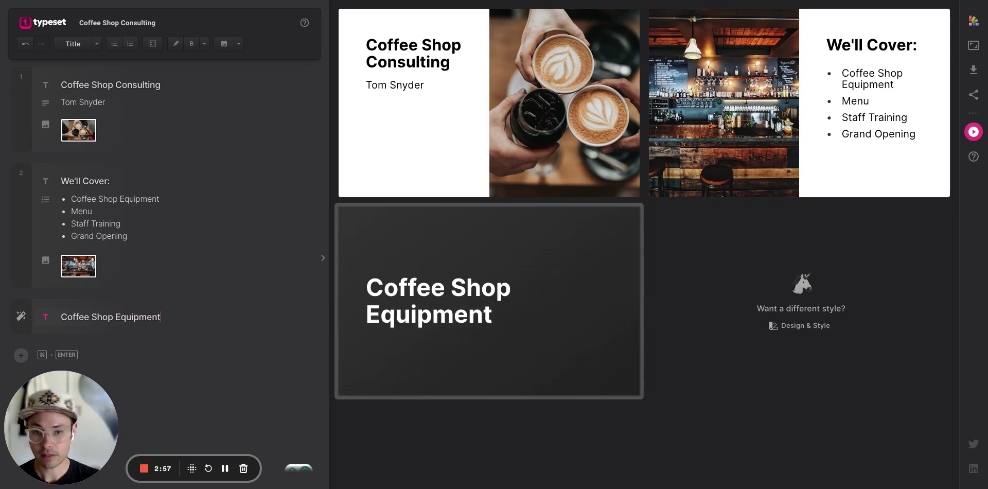
{"action": "key", "text": "Return"}
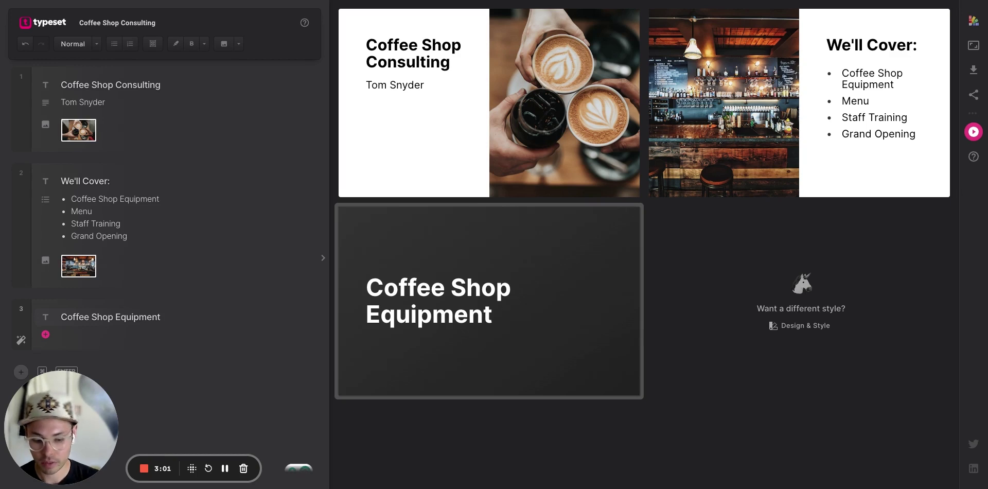
Generate and insert an AI bullet list from the prompt 'coffee shop equipment'.
{"action": "type", "text": "/list"}
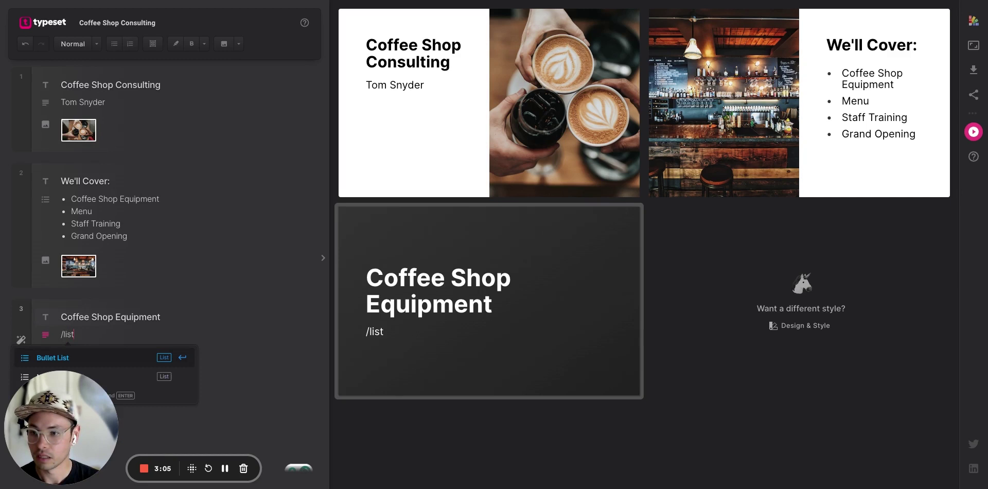
{"action": "key", "text": "Return"}
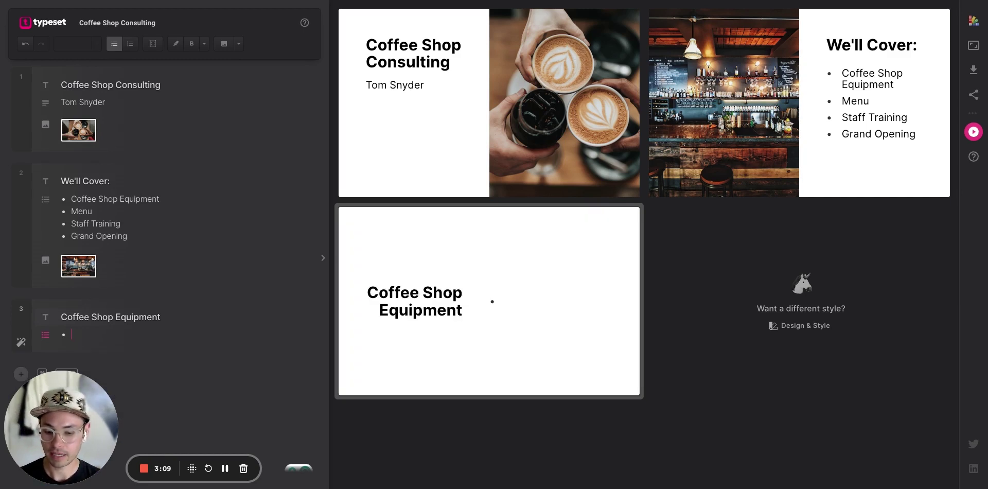
{"action": "type", "text": "coffee shop"}
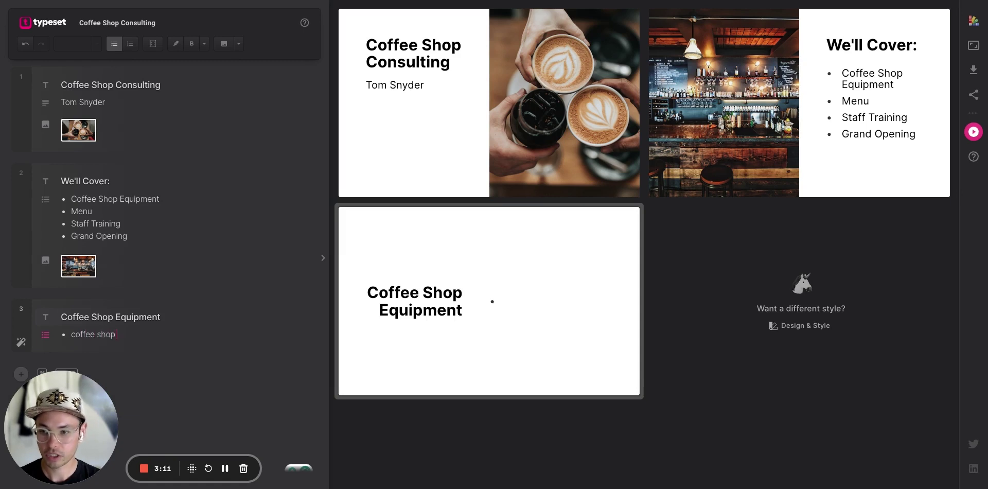
{"action": "type", "text": " equipment"}
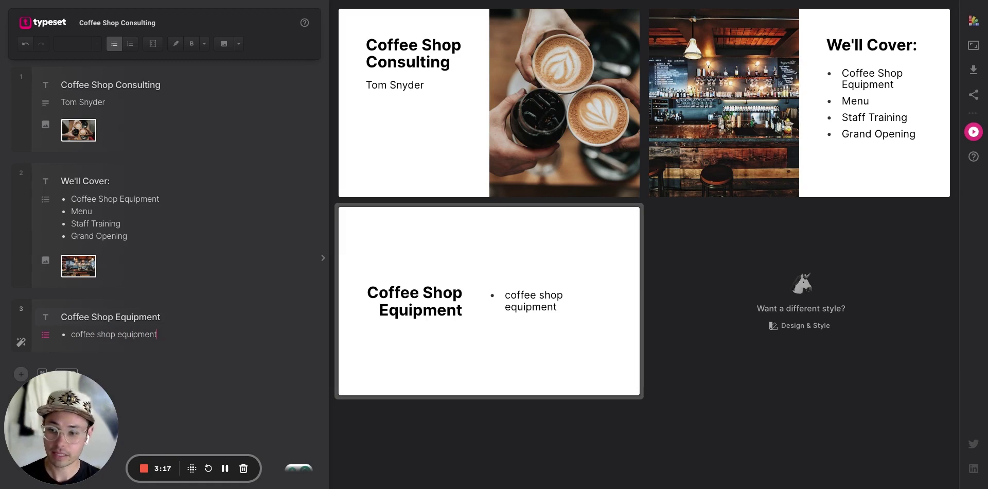
{"action": "key", "text": "super+Return"}
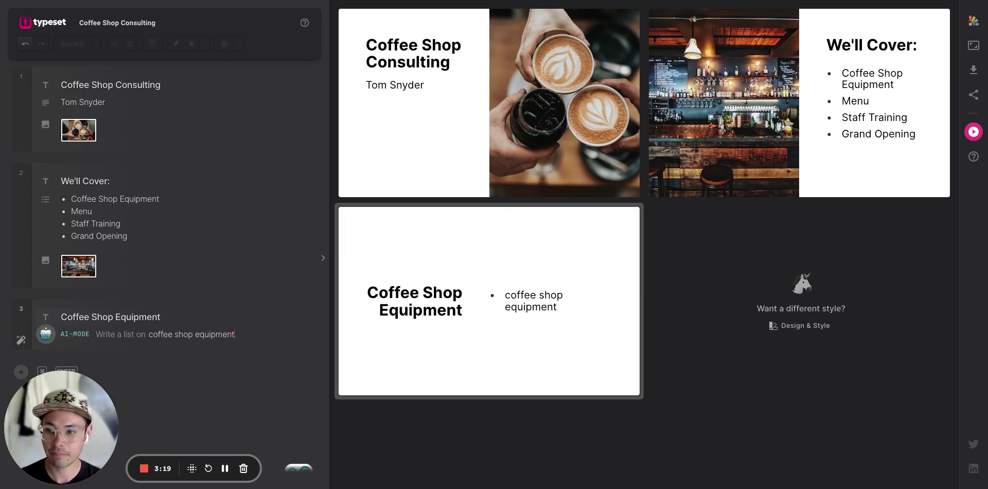
{"action": "key", "text": "super+Return"}
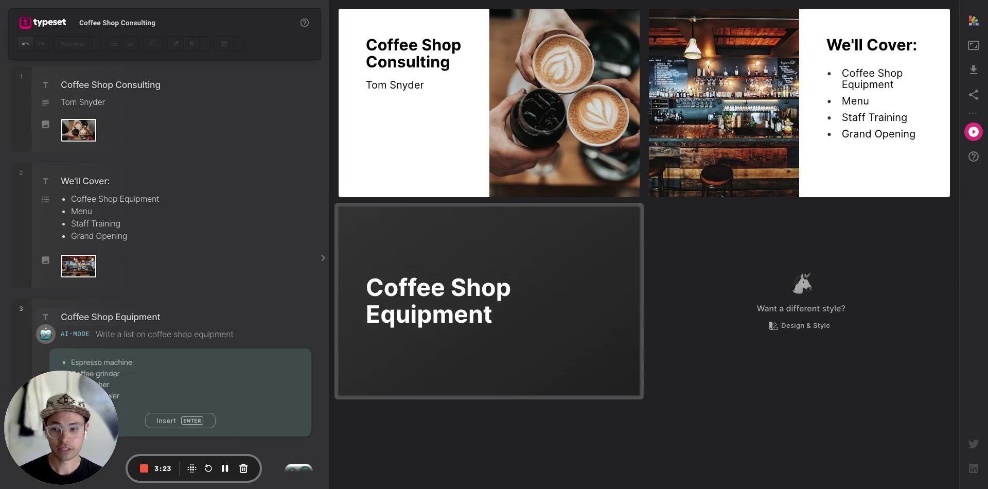
{"action": "scroll", "coordinate": [168, 338], "scroll_direction": "down", "scroll_amount": 1}
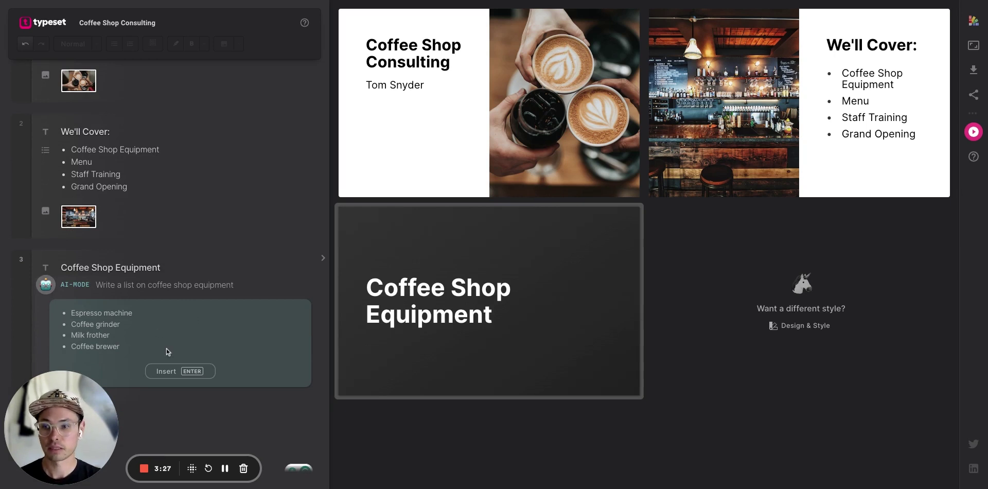
{"action": "left_click", "coordinate": [176, 371]}
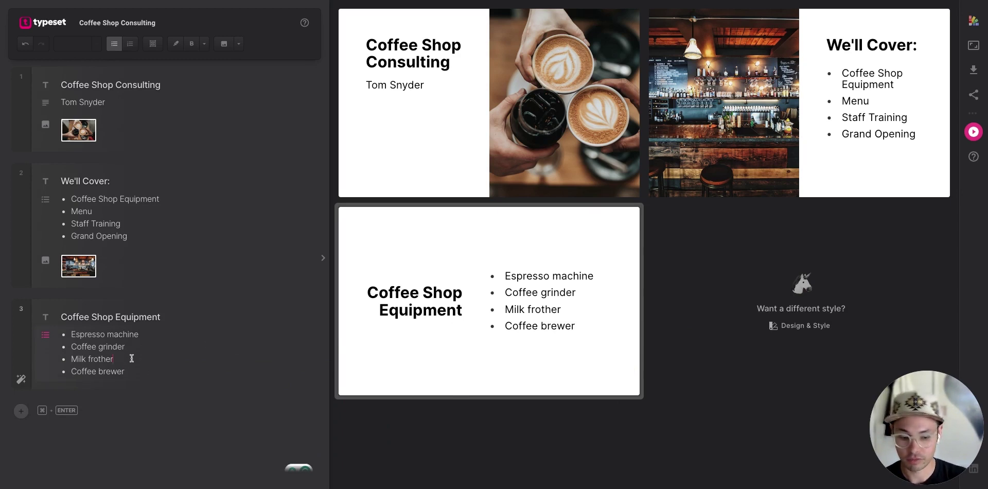
Delete the Milk frother bullet and add Point of Sale System after Coffee brewer.
{"action": "key", "text": "super+BackSpace"}
{"action": "key", "text": "BackSpace"}
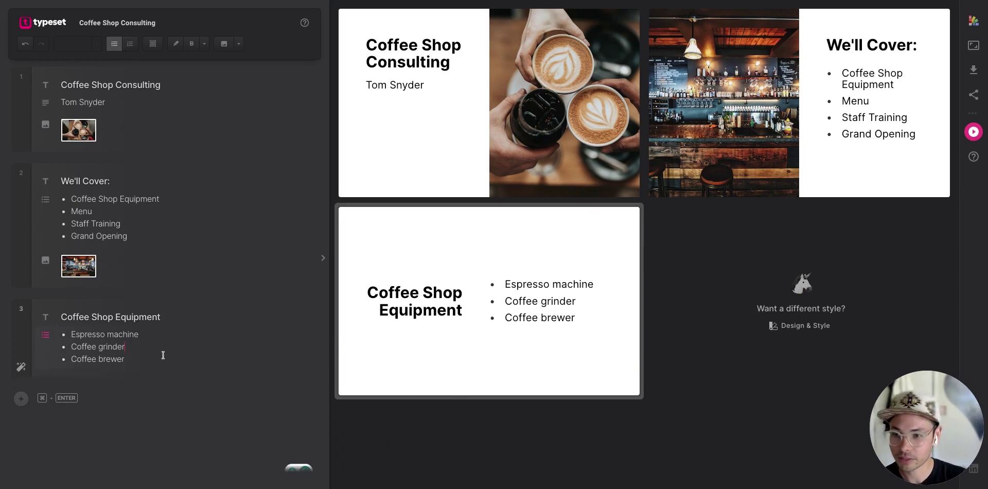
{"action": "left_click", "coordinate": [158, 354]}
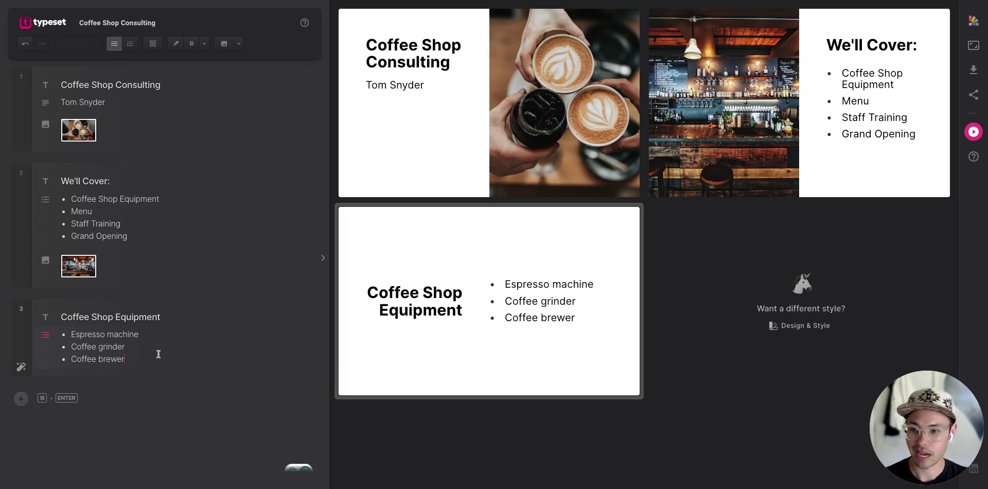
{"action": "key", "text": "Return"}
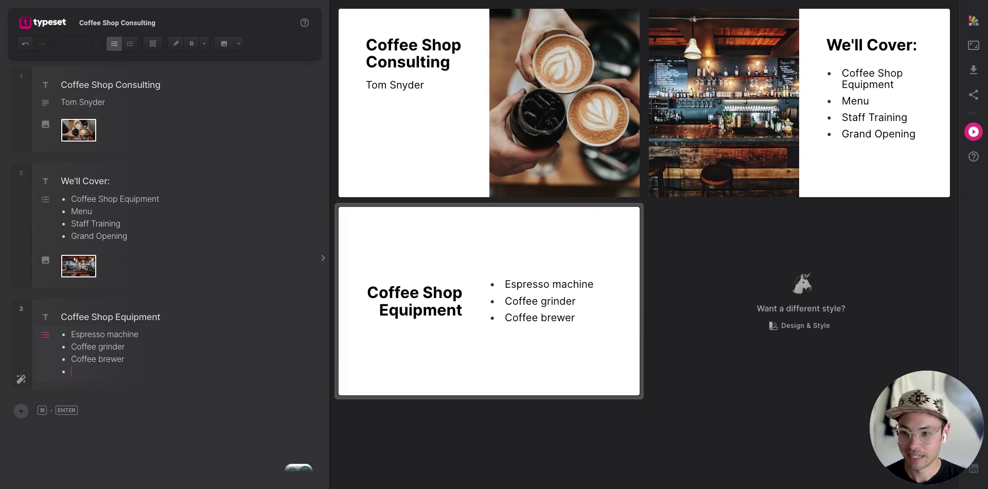
{"action": "type", "text": "Point of"}
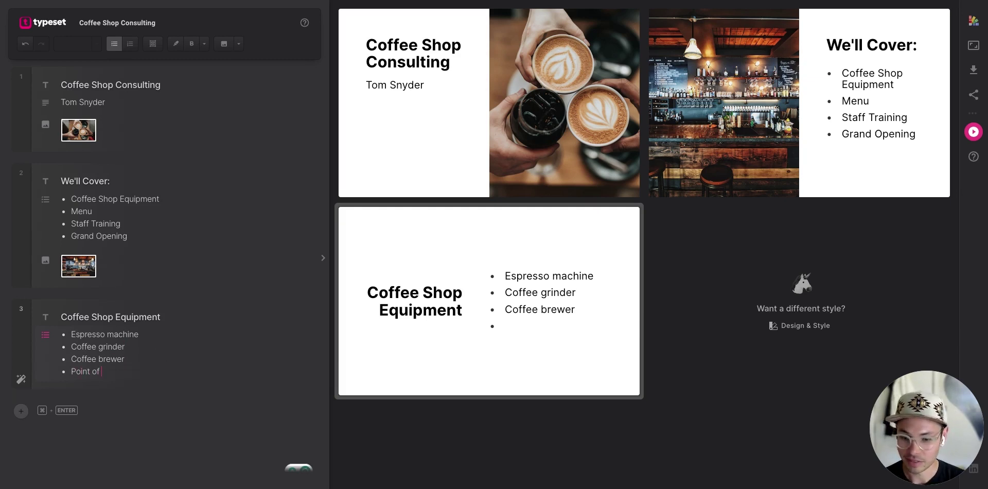
{"action": "type", "text": " Sale System"}
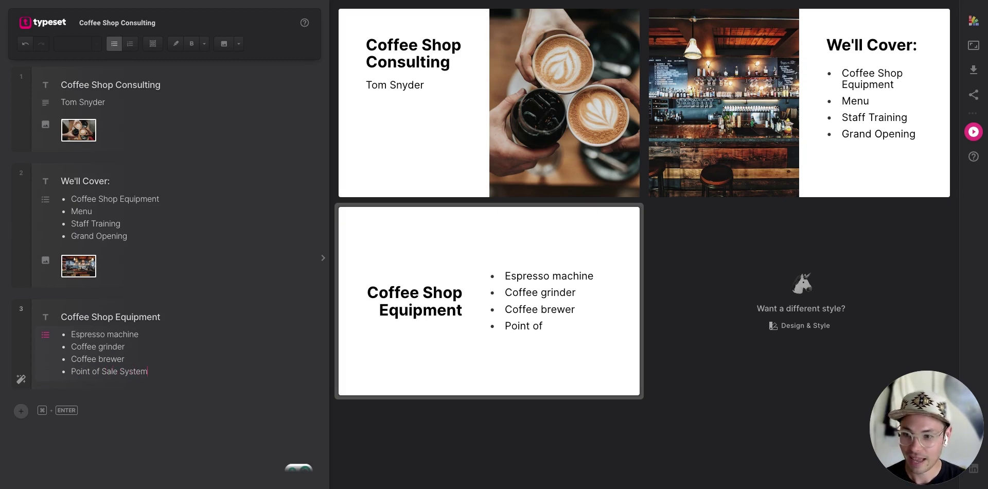
Add a Refrigerator bullet below Point of Sale System.
{"action": "key", "text": "Return"}
{"action": "type", "text": "R"}
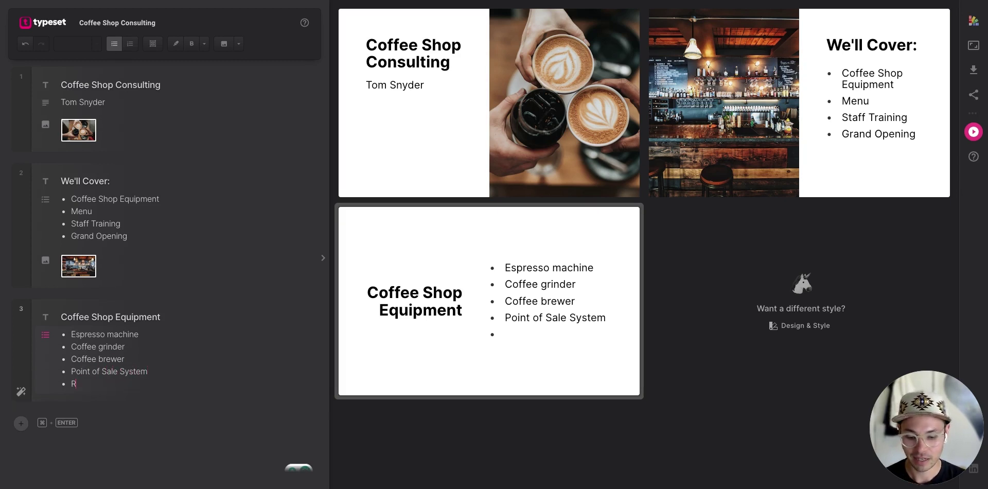
{"action": "type", "text": "efrieger"}
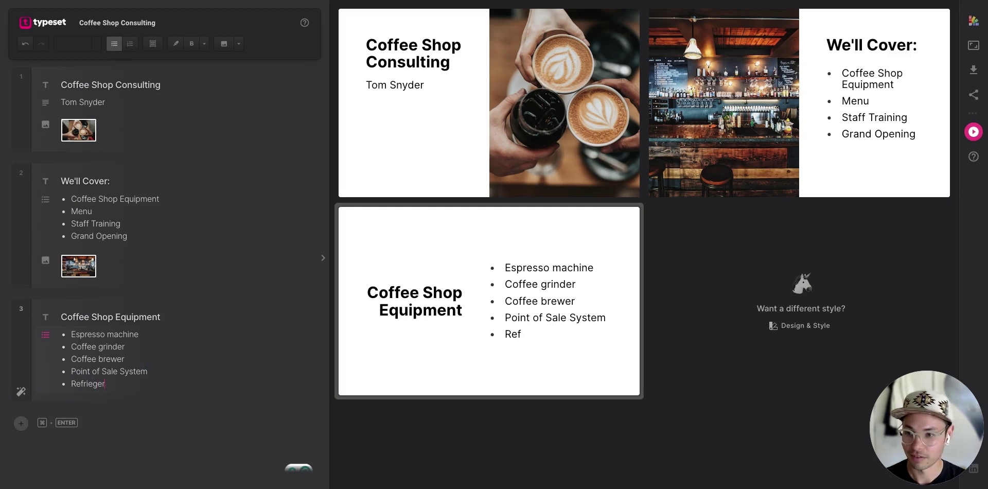
{"action": "key", "text": "BackSpace"}
{"action": "key", "text": "BackSpace"}
{"action": "key", "text": "BackSpace"}
{"action": "key", "text": "BackSpace"}
{"action": "type", "text": "ger"}
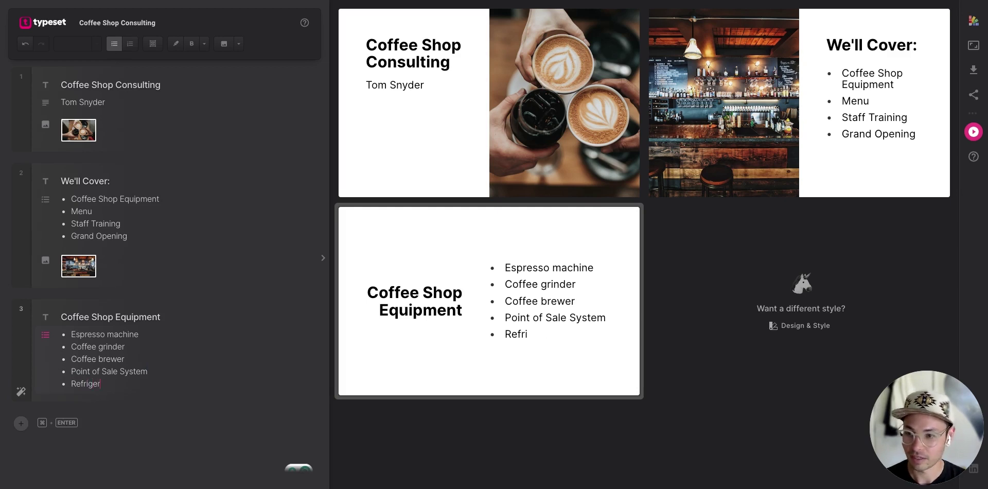
{"action": "type", "text": "ator"}
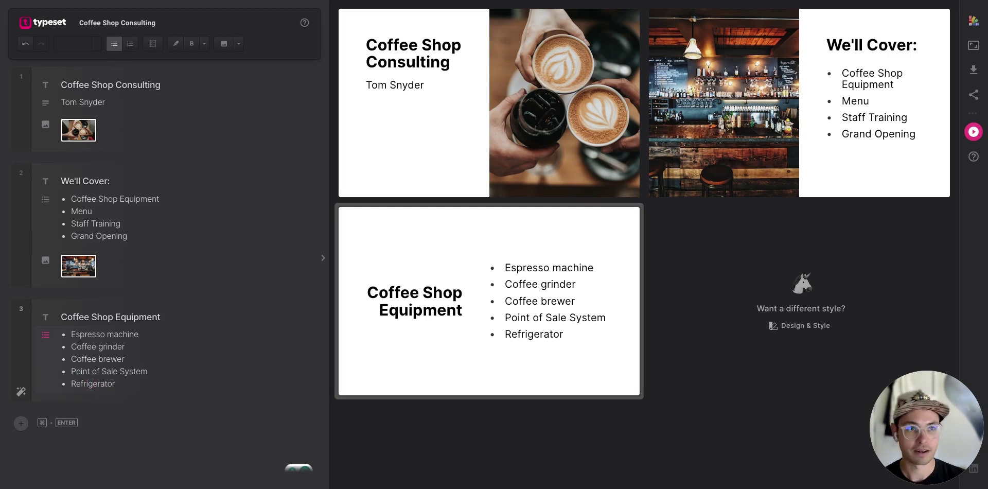
{"action": "mouse_move", "coordinate": [511, 236]}
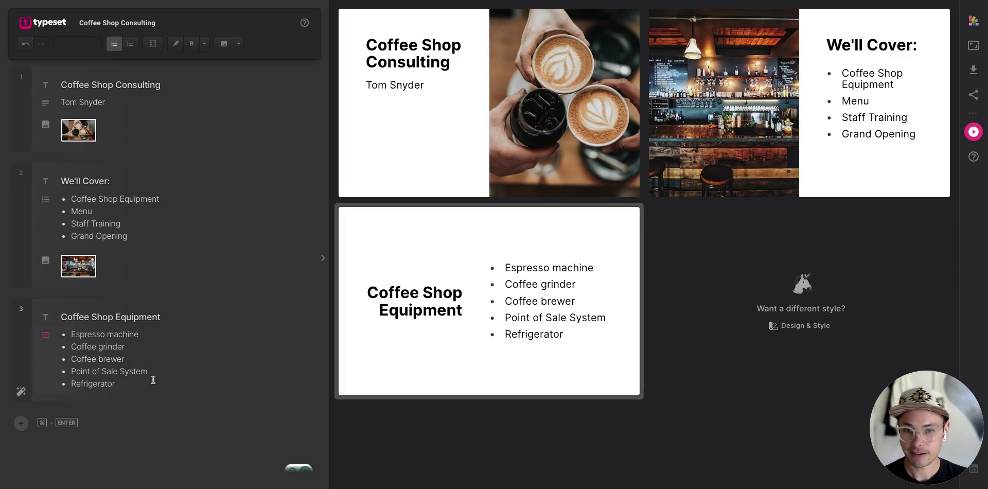
Add an image block with an 'espresso machine' photo below the equipment list.
{"action": "key", "text": "Return"}
{"action": "key", "text": "Return"}
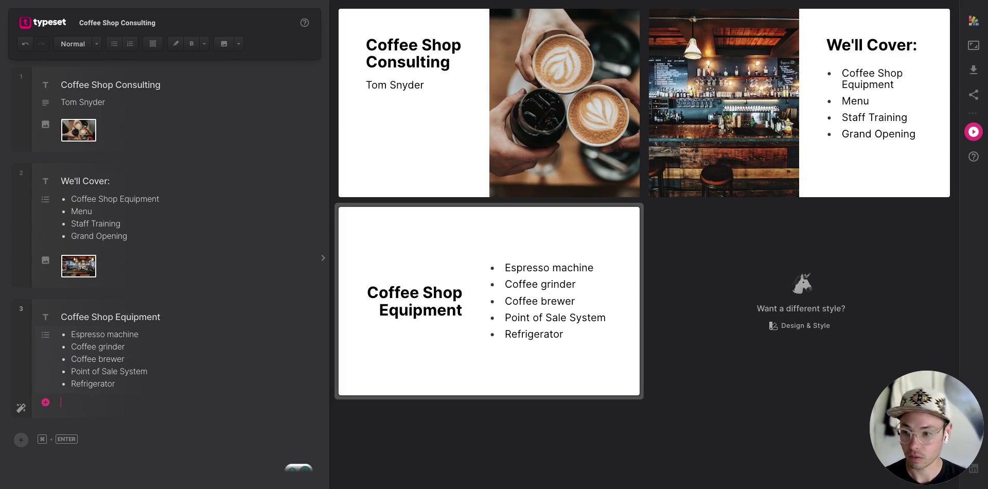
{"action": "type", "text": "/image"}
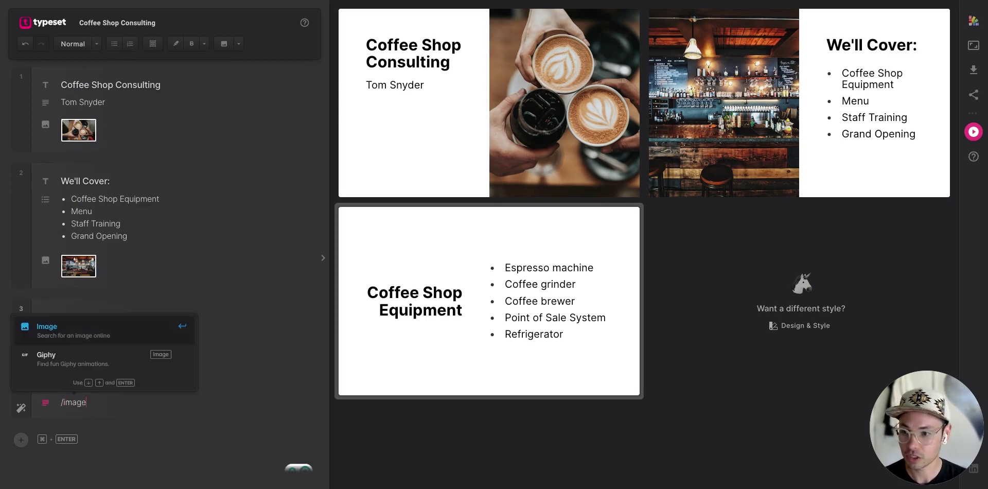
{"action": "key", "text": "Return"}
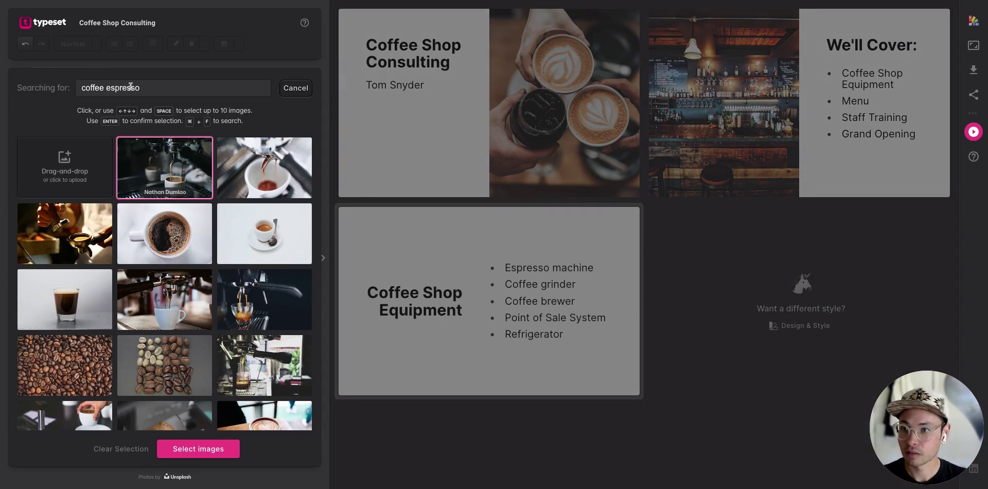
{"action": "double_click", "coordinate": [98, 87]}
{"action": "key", "text": "BackSpace"}
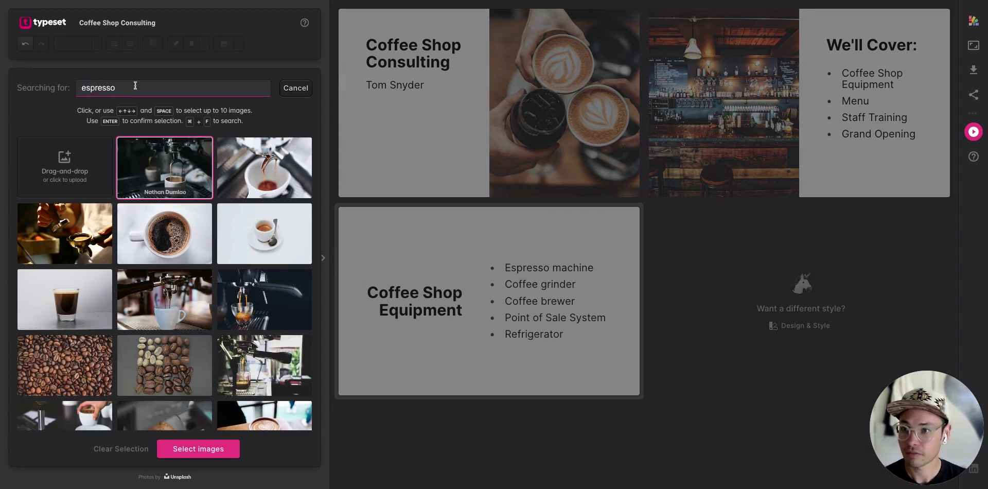
{"action": "left_click", "coordinate": [144, 86]}
{"action": "type", "text": "machine"}
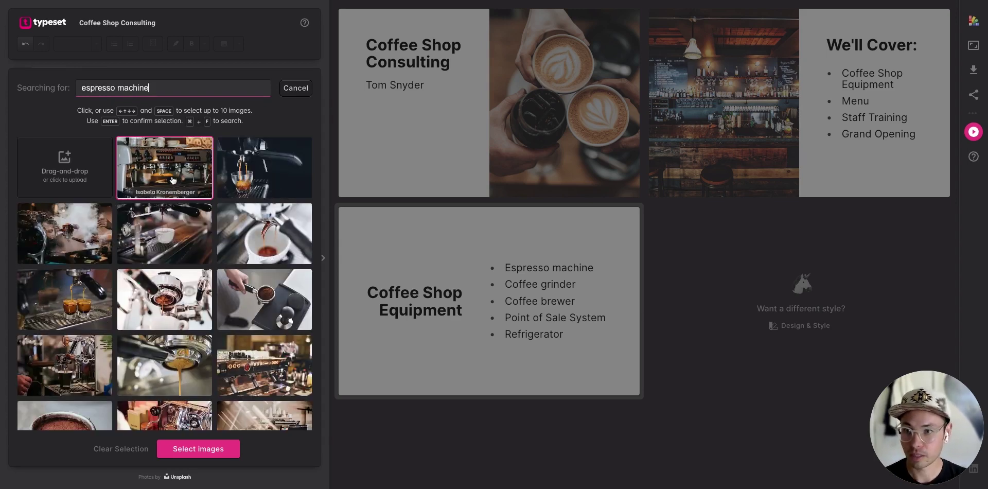
{"action": "left_click", "coordinate": [172, 175]}
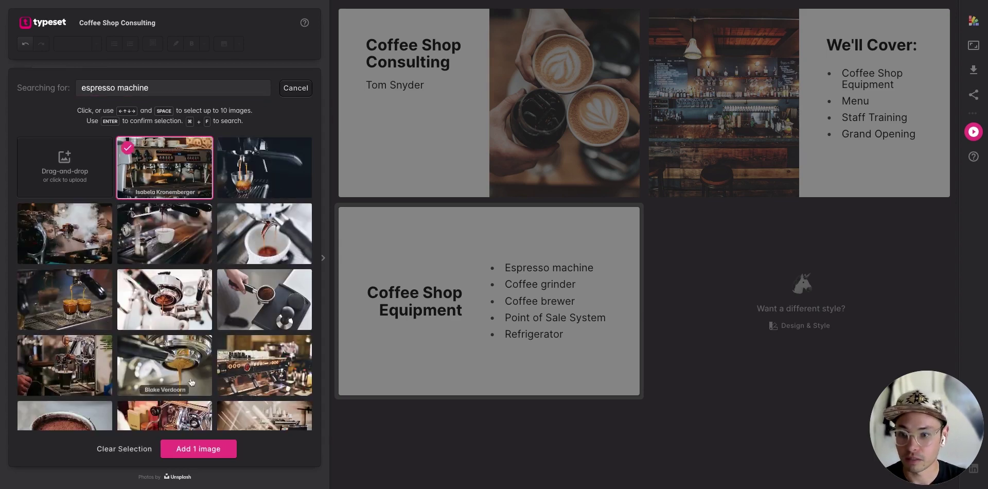
{"action": "left_click", "coordinate": [198, 449]}
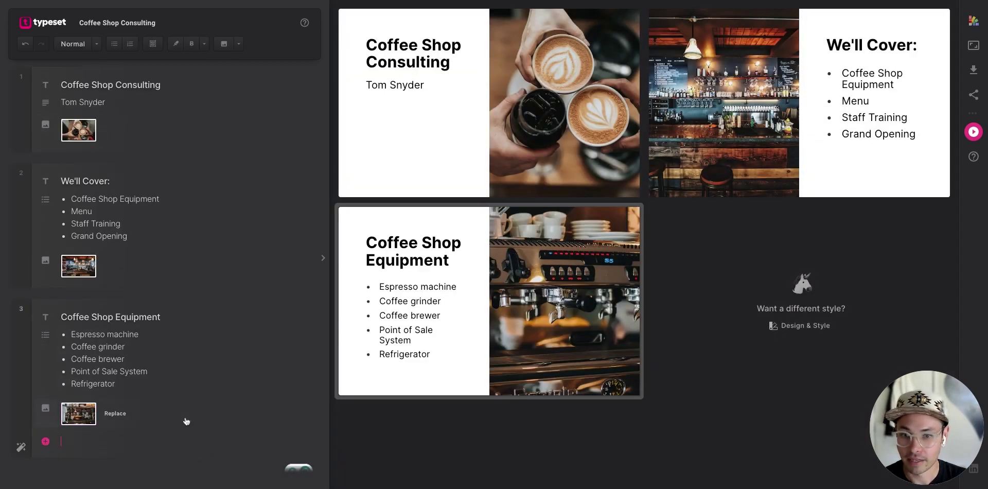
Insert an image below the espresso machine photo: the checkout-counter photo from a 'point of sale' search.
{"action": "left_click", "coordinate": [131, 434]}
{"action": "type", "text": "/i"}
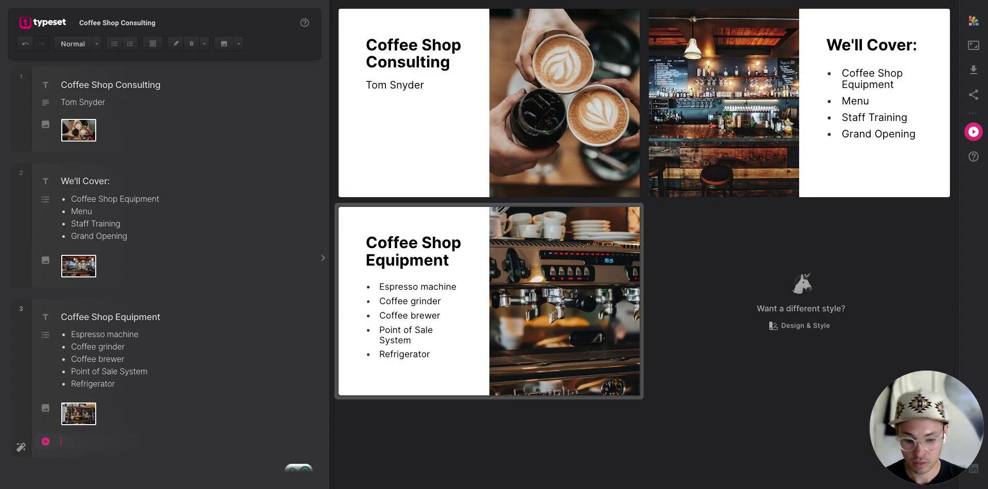
{"action": "key", "text": "Return"}
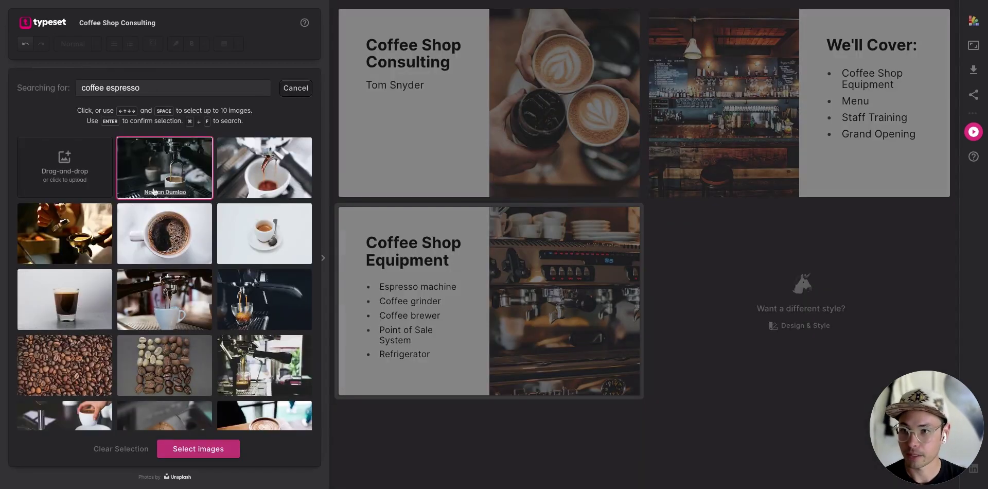
{"action": "left_click", "coordinate": [147, 88]}
{"action": "key", "text": "super+a"}
{"action": "key", "text": "BackSpace"}
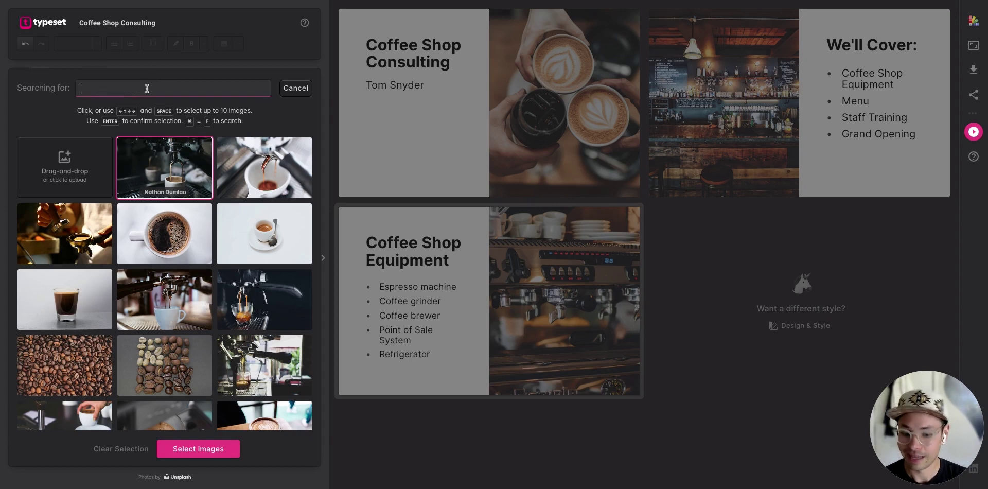
{"action": "type", "text": "point of sale"}
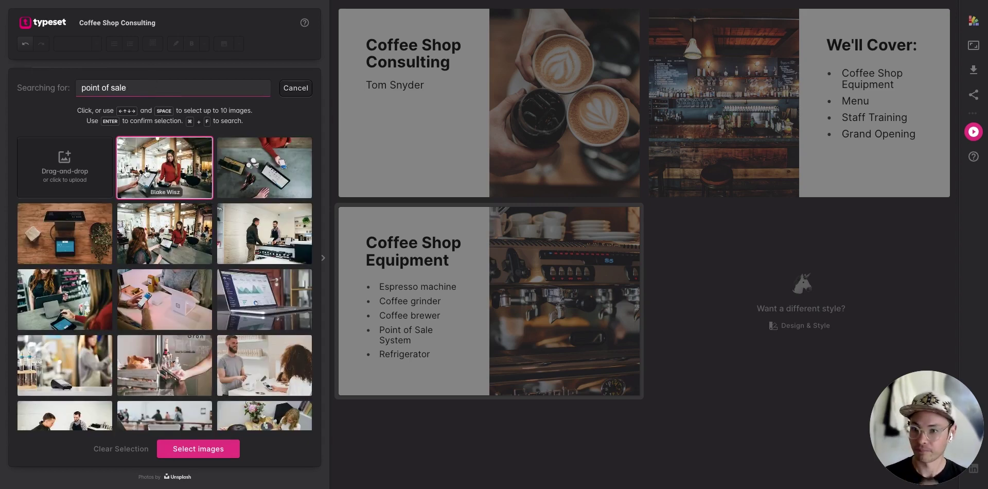
{"action": "scroll", "coordinate": [197, 281], "scroll_direction": "down", "scroll_amount": 3}
{"action": "scroll", "coordinate": [197, 281], "scroll_direction": "up", "scroll_amount": 1}
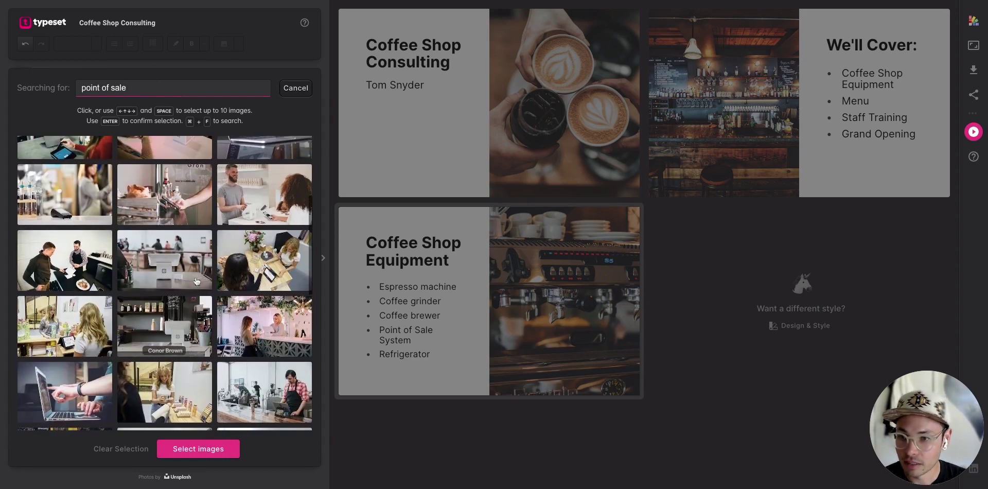
{"action": "left_click", "coordinate": [170, 260]}
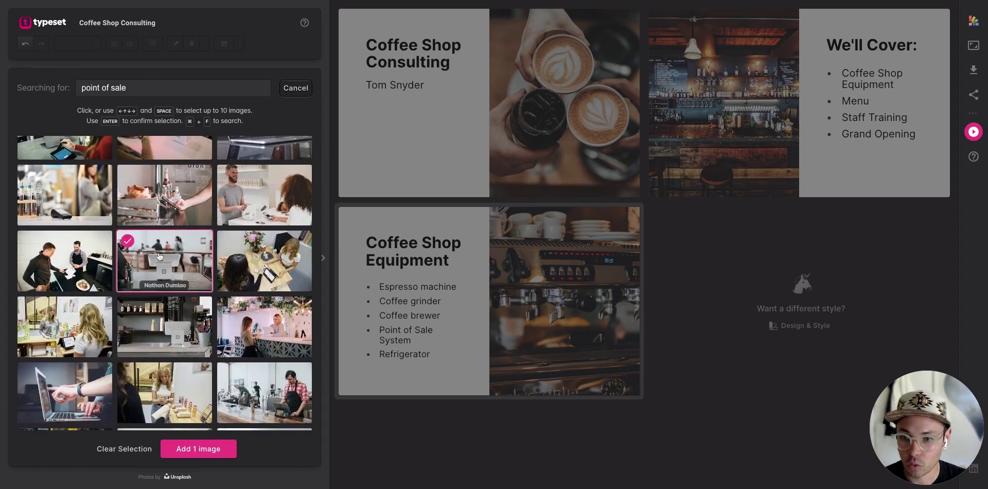
{"action": "left_click", "coordinate": [196, 449]}
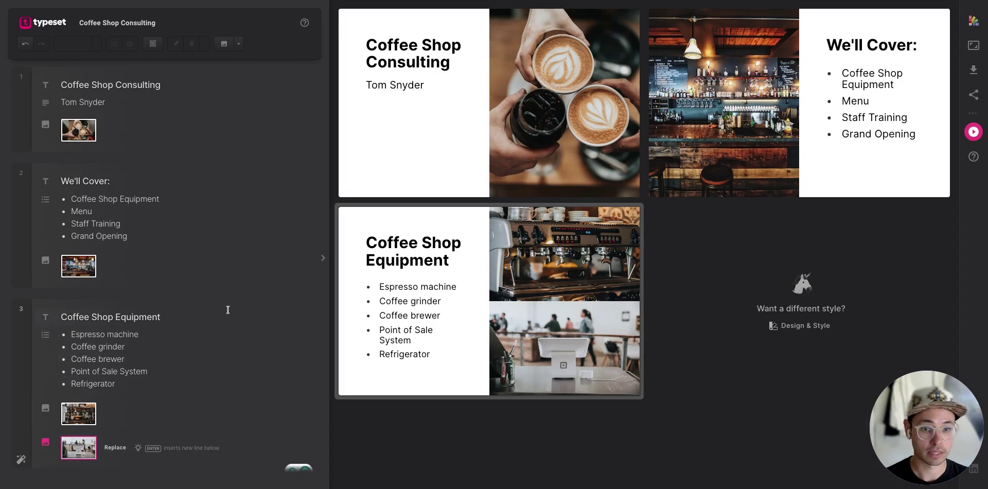
{"action": "scroll", "coordinate": [218, 307], "scroll_direction": "down", "scroll_amount": 1}
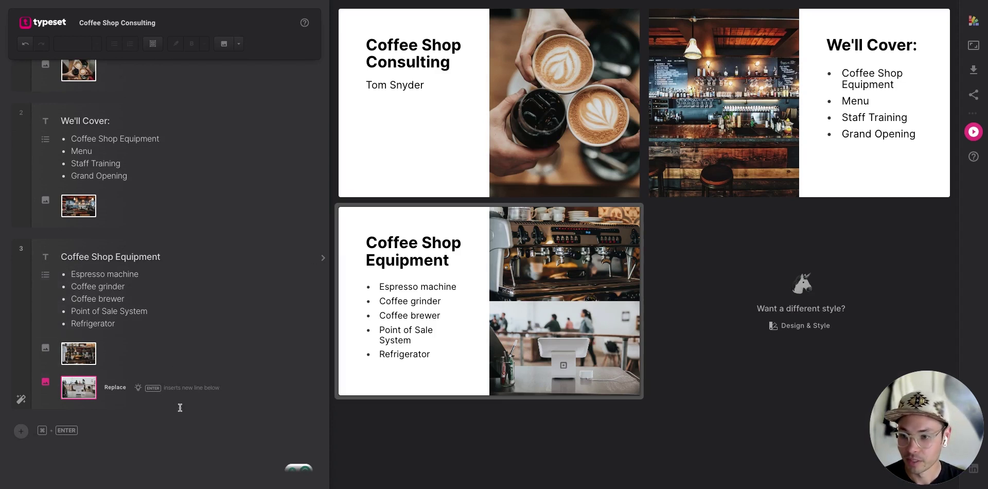
Add slide 4 titled 'Menu' with a bullet list starting 'coffee shop menu'.
{"action": "left_click", "coordinate": [117, 430]}
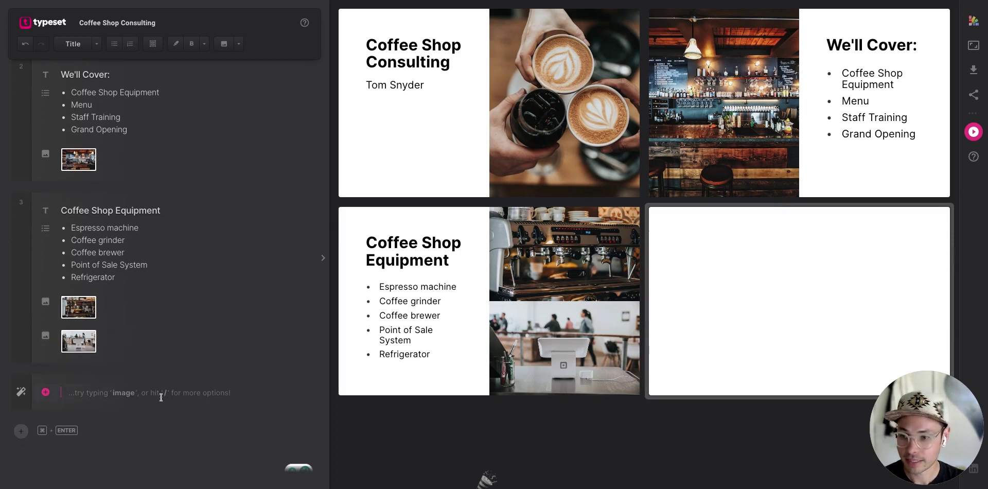
{"action": "type", "text": "Menu"}
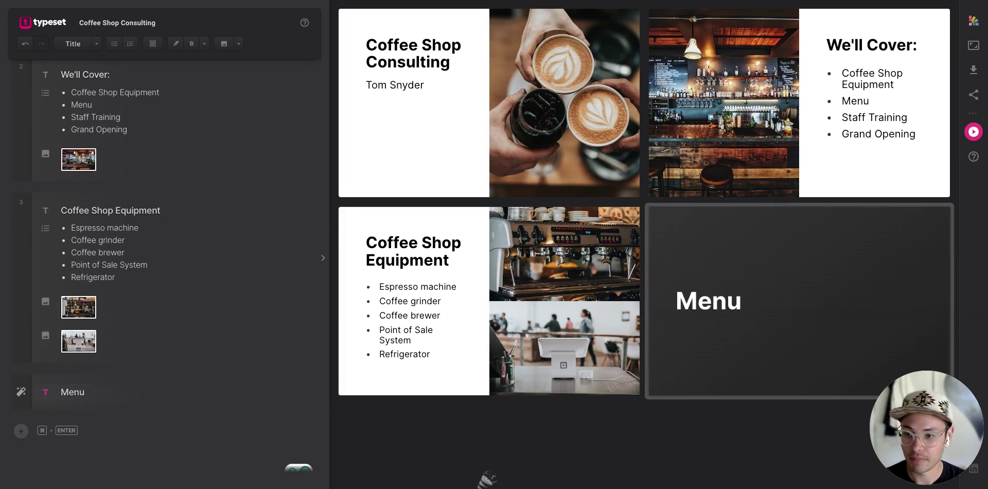
{"action": "key", "text": "Return"}
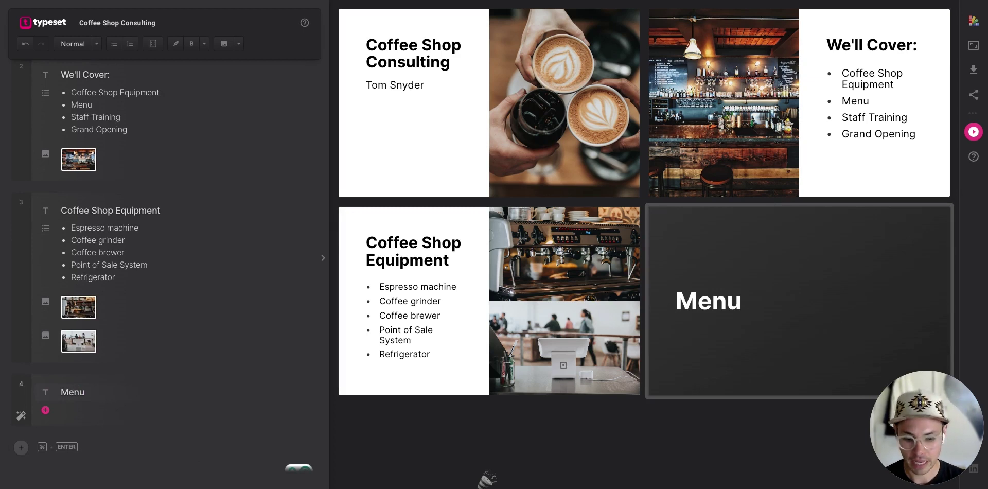
{"action": "type", "text": "/list"}
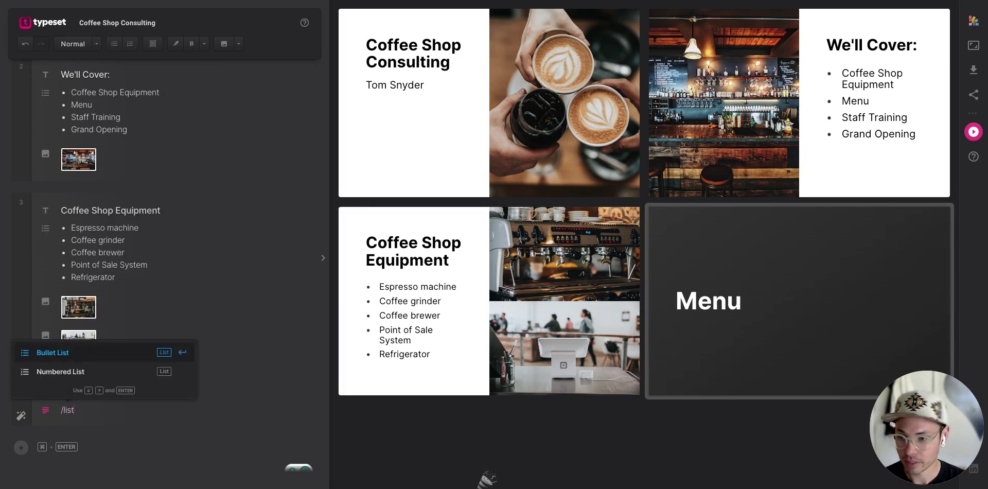
{"action": "key", "text": "Return"}
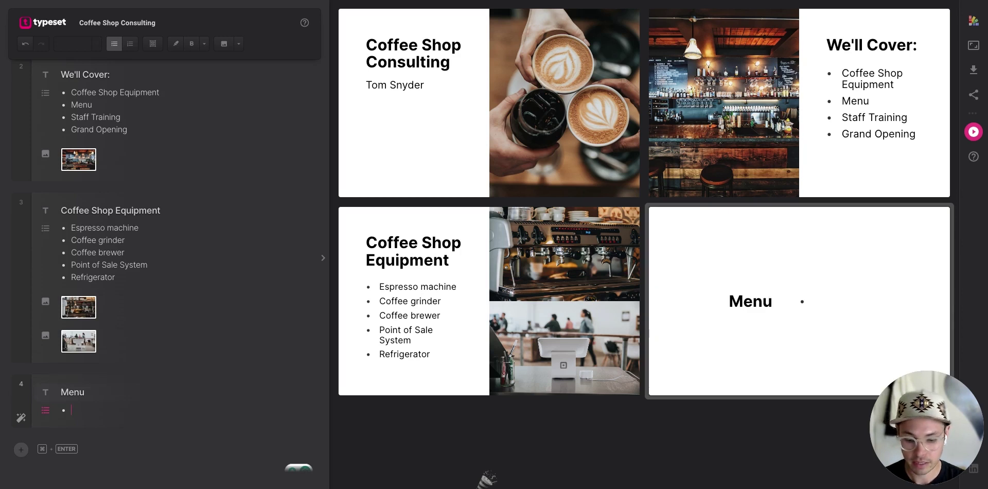
{"action": "type", "text": "coffee shop me"}
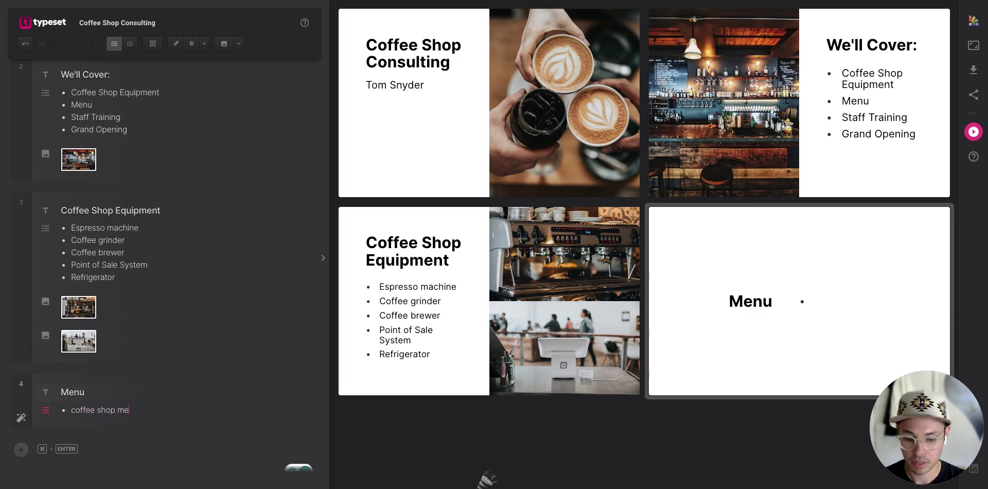
{"action": "type", "text": "nu"}
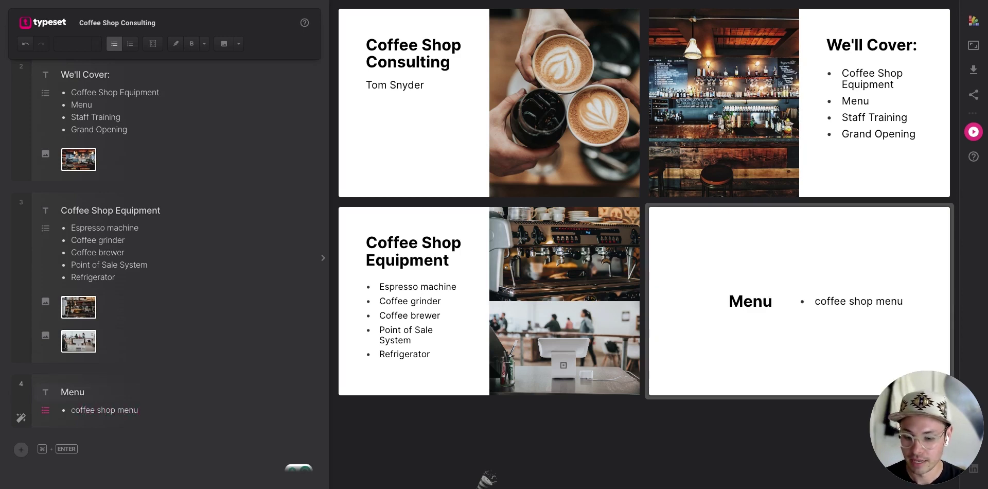
Generate an AI menu list from the 'coffee shop menu' bullet and insert it on slide 4.
{"action": "key", "text": "super+Return"}
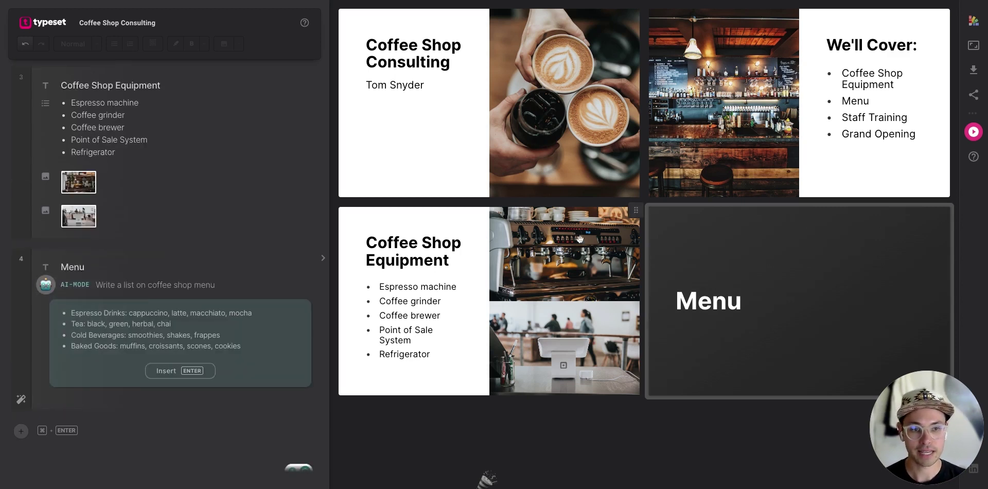
{"action": "mouse_move", "coordinate": [406, 353]}
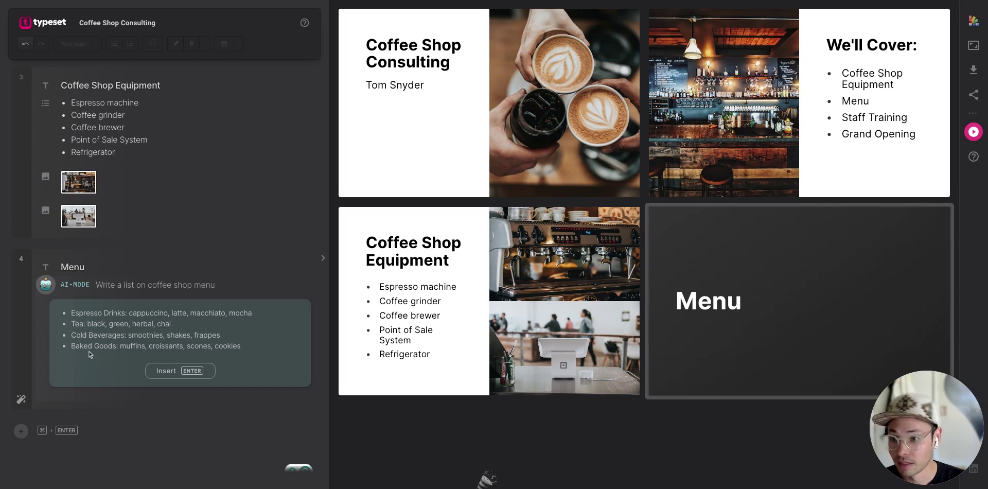
{"action": "left_click", "coordinate": [177, 371]}
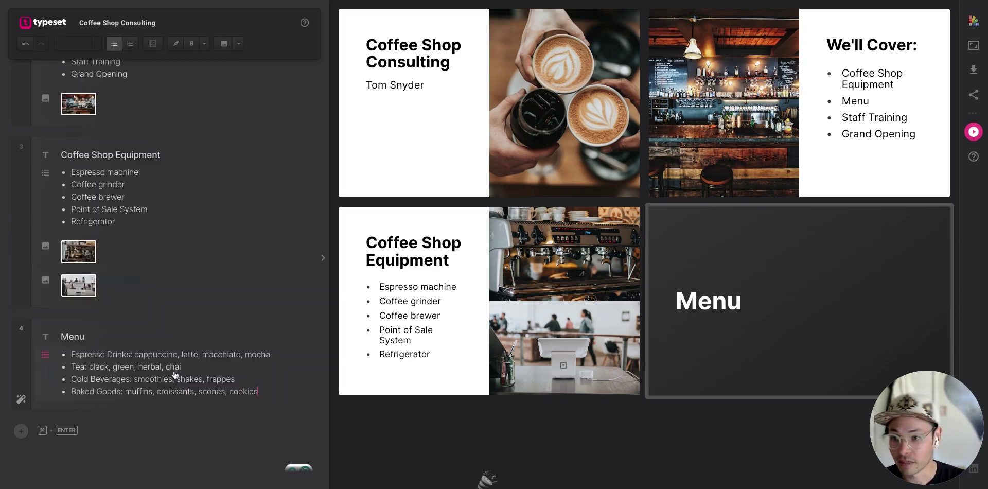
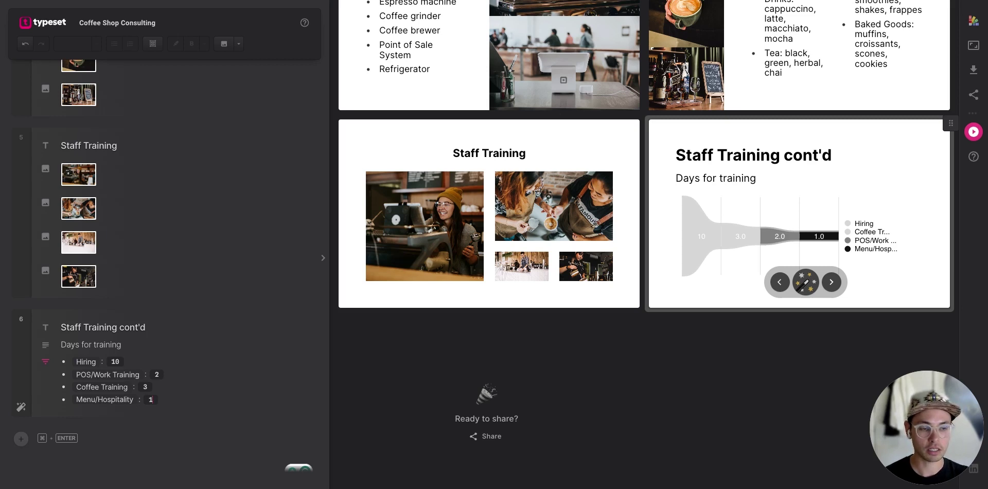
Add slide 7 titled 'Grand Opening' after Staff Training cont'd and type /gip on its body line.
{"action": "scroll", "coordinate": [748, 202], "scroll_direction": "down", "scroll_amount": 2}
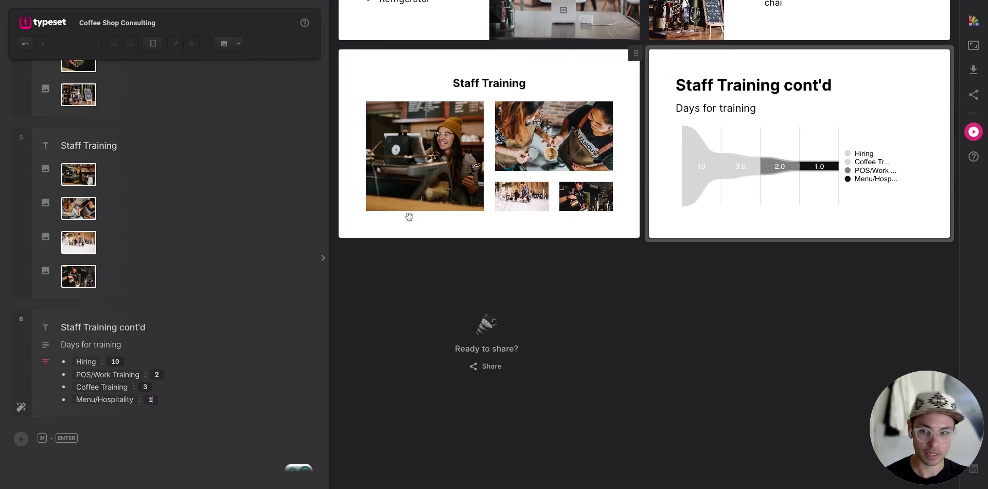
{"action": "scroll", "coordinate": [204, 294], "scroll_direction": "down", "scroll_amount": 1}
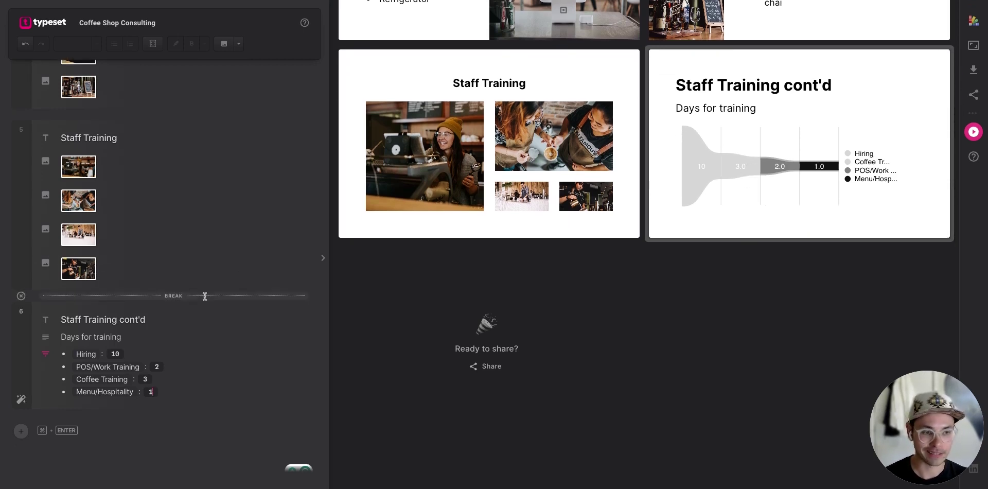
{"action": "left_click", "coordinate": [152, 392]}
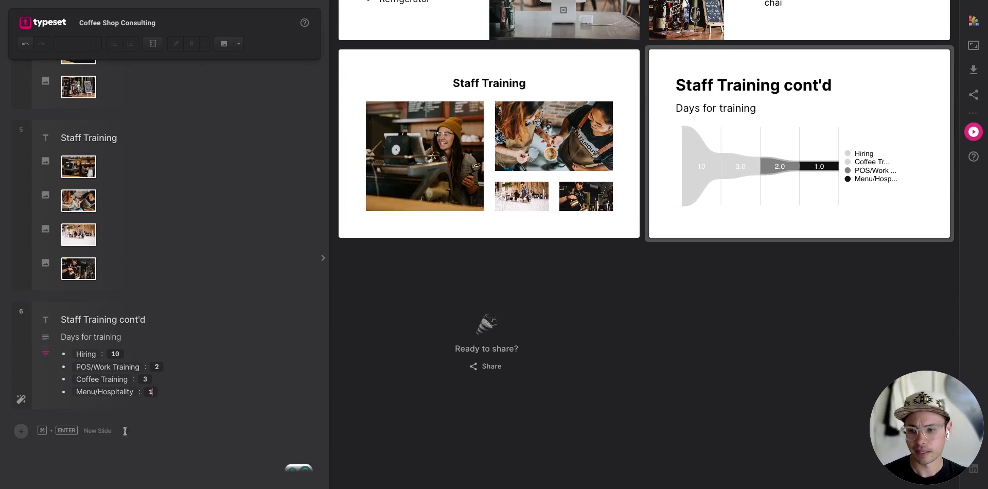
{"action": "left_click", "coordinate": [20, 431]}
{"action": "type", "text": "Grand Opening"}
{"action": "key", "text": "Return"}
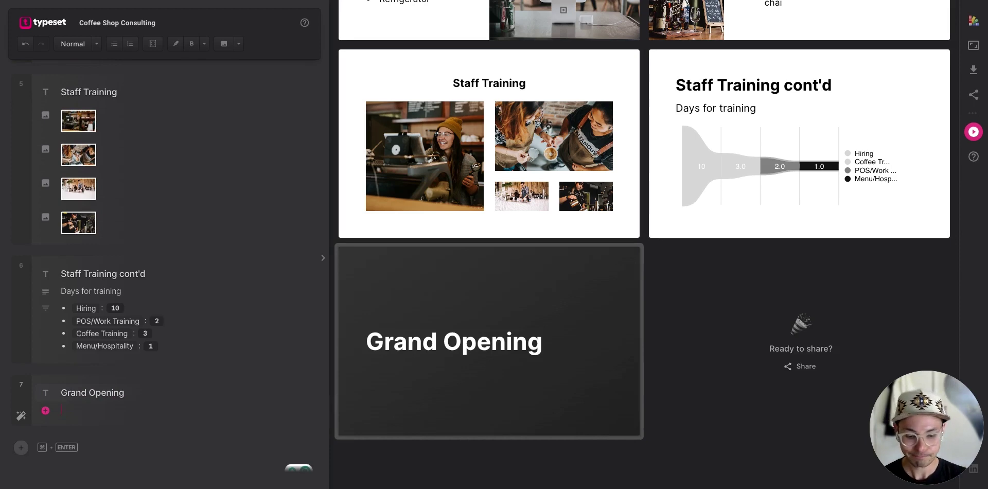
{"action": "type", "text": "/gip"}
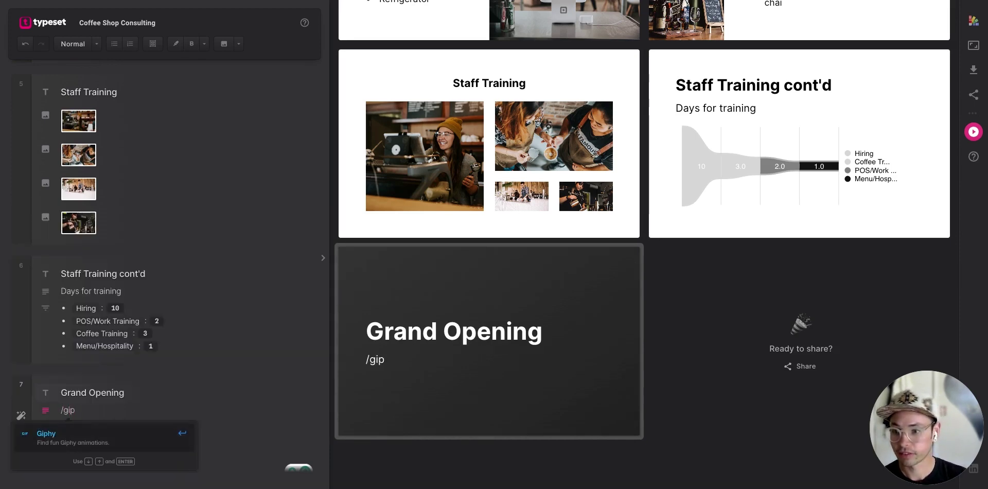
Search Giphy for 'grand opening' and add the crowned Grand Opening GIF to the slide.
{"action": "left_click", "coordinate": [150, 438]}
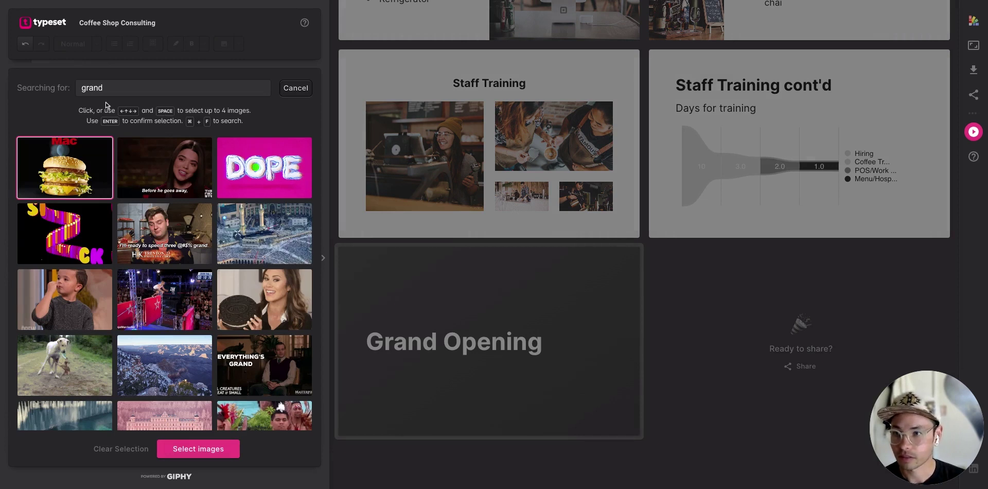
{"action": "left_click", "coordinate": [119, 87]}
{"action": "type", "text": "opening"}
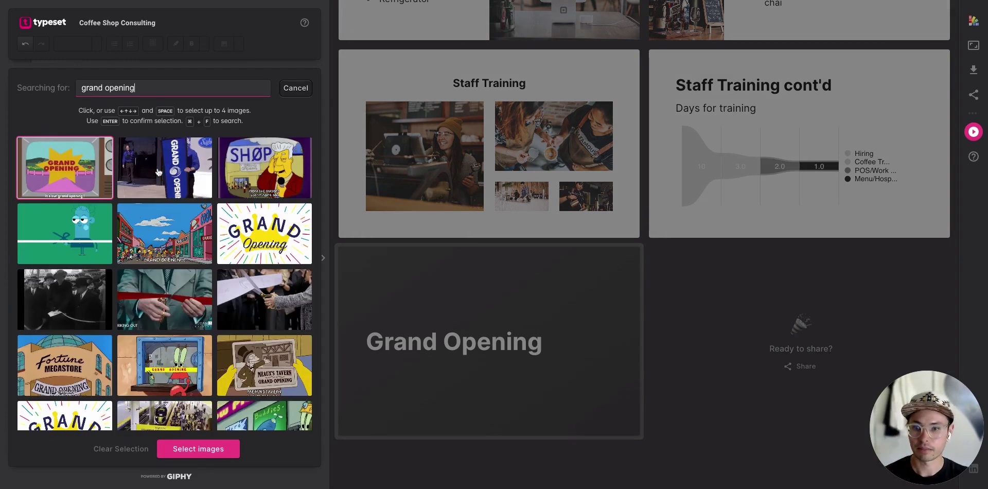
{"action": "scroll", "coordinate": [198, 303], "scroll_direction": "down", "scroll_amount": 3}
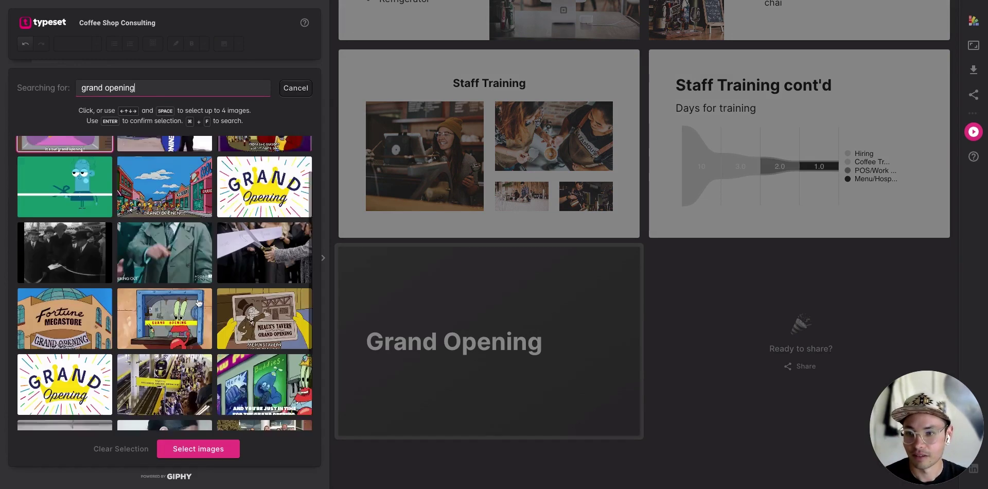
{"action": "scroll", "coordinate": [198, 303], "scroll_direction": "up", "scroll_amount": 3}
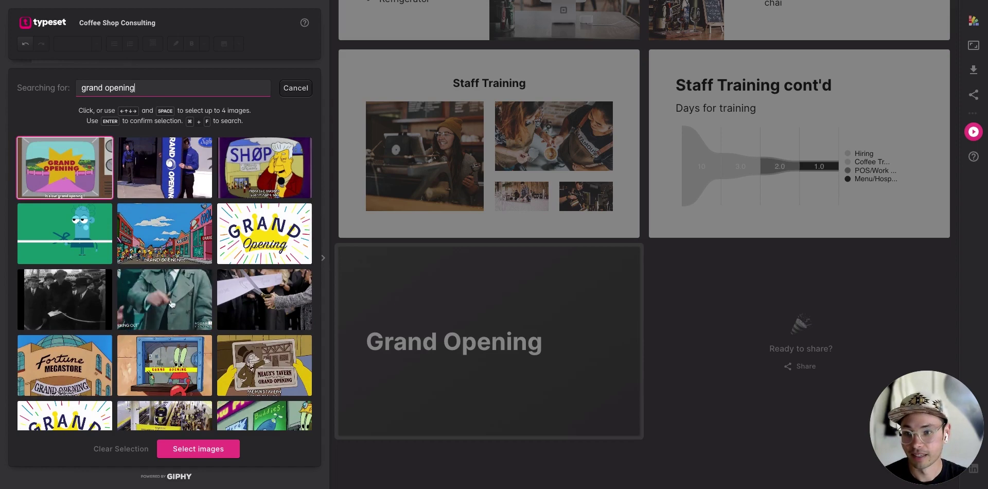
{"action": "left_click", "coordinate": [250, 230]}
{"action": "left_click", "coordinate": [199, 448]}
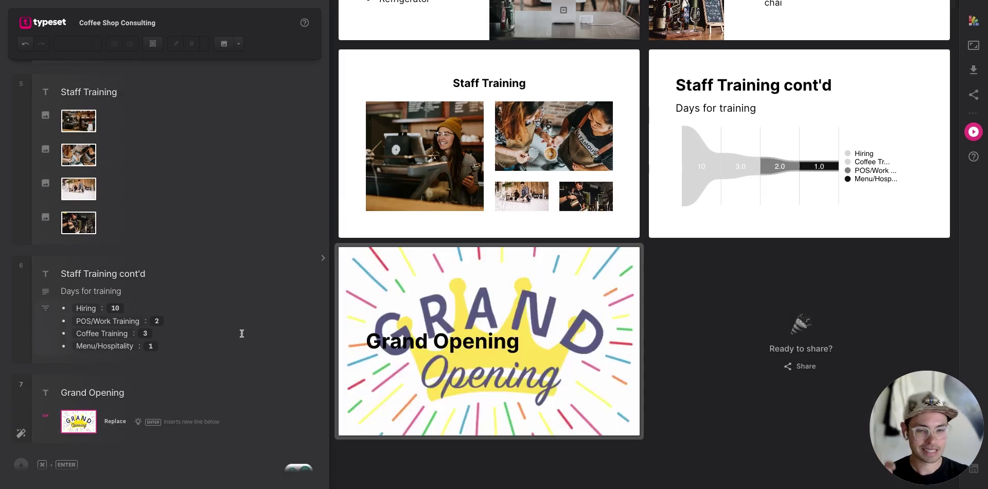
Cycle through the slide layouts until the GIF sits left and the title right.
{"action": "mouse_move", "coordinate": [432, 340]}
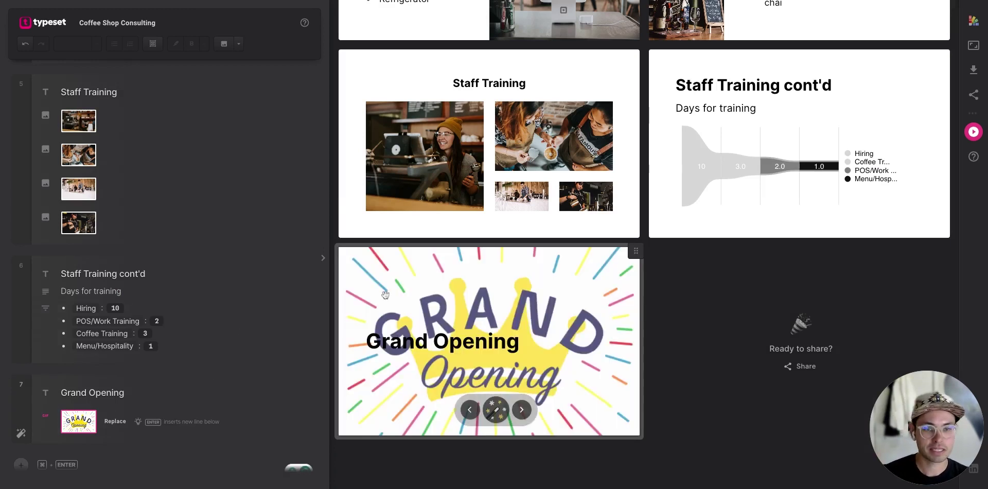
{"action": "left_click", "coordinate": [521, 410]}
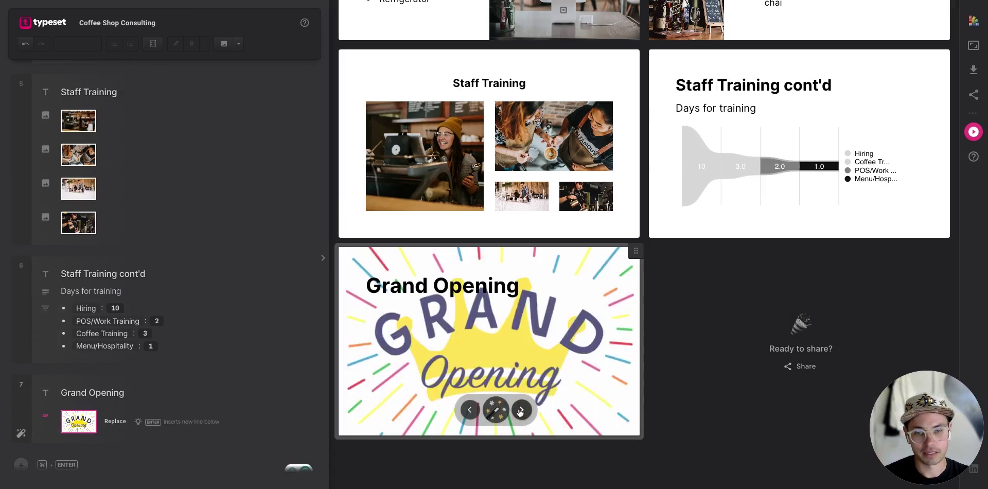
{"action": "left_click", "coordinate": [524, 409]}
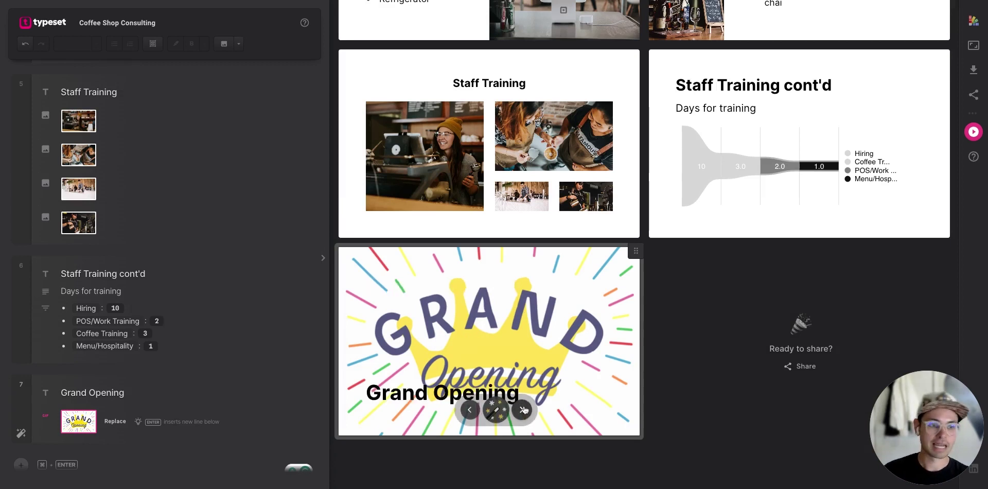
{"action": "left_click", "coordinate": [524, 411]}
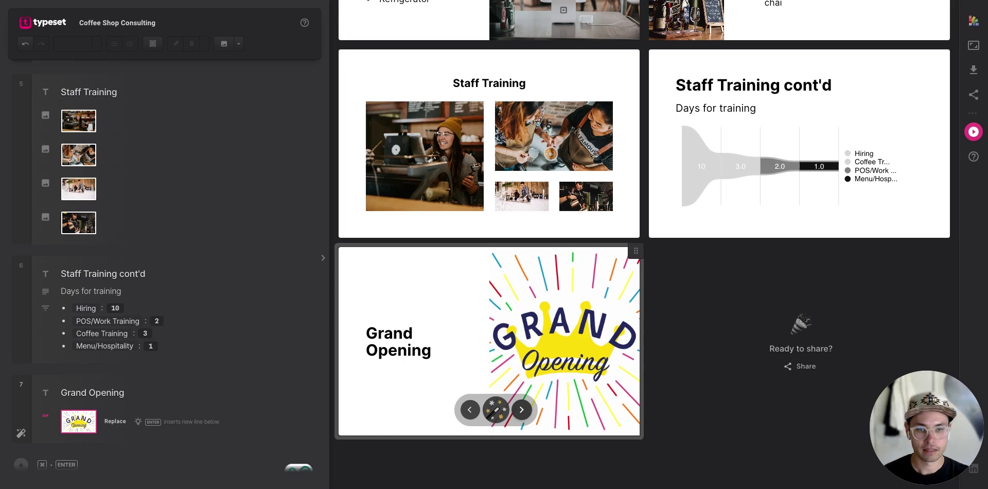
{"action": "left_click", "coordinate": [522, 410]}
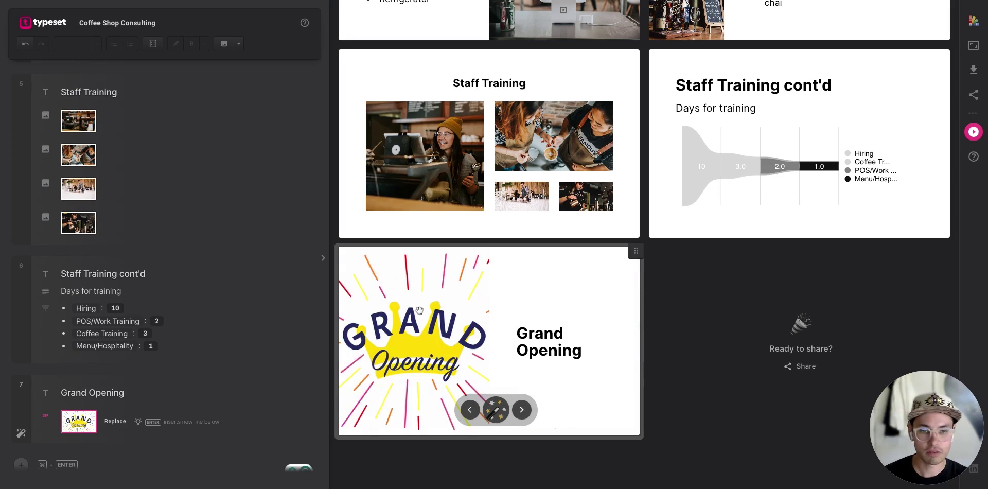
{"action": "scroll", "coordinate": [196, 375], "scroll_direction": "down", "scroll_amount": 1}
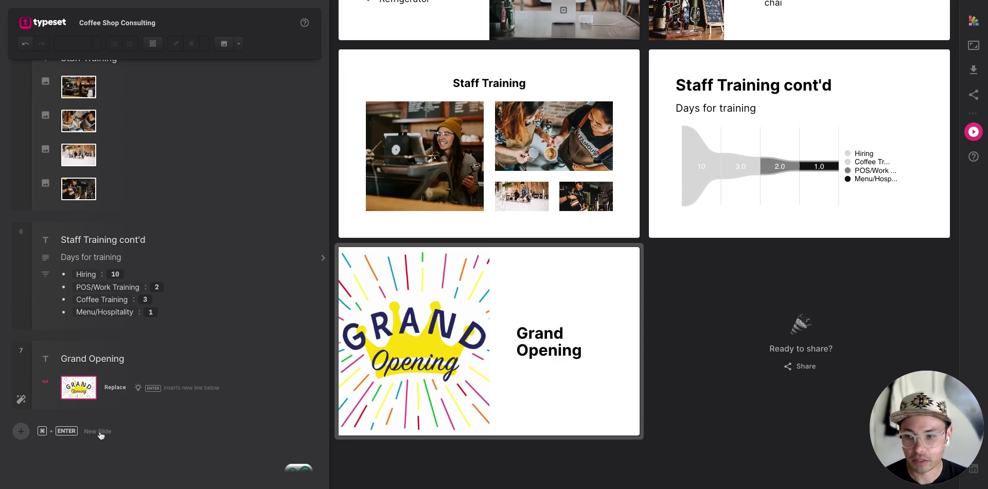
Add slide 8 titled 'Grand Opening cont'd' with the line 'How to have an amazing day'.
{"action": "left_click", "coordinate": [99, 433]}
{"action": "type", "text": "Gran dOpen"}
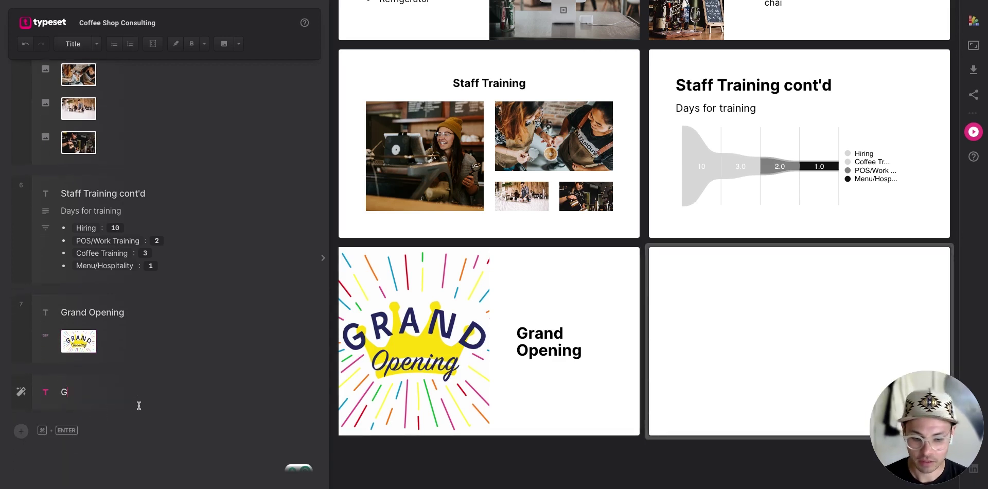
{"action": "key", "text": "BackSpace"}
{"action": "key", "text": "BackSpace"}
{"action": "key", "text": "BackSpace"}
{"action": "key", "text": "BackSpace"}
{"action": "key", "text": "BackSpace"}
{"action": "key", "text": "BackSpace"}
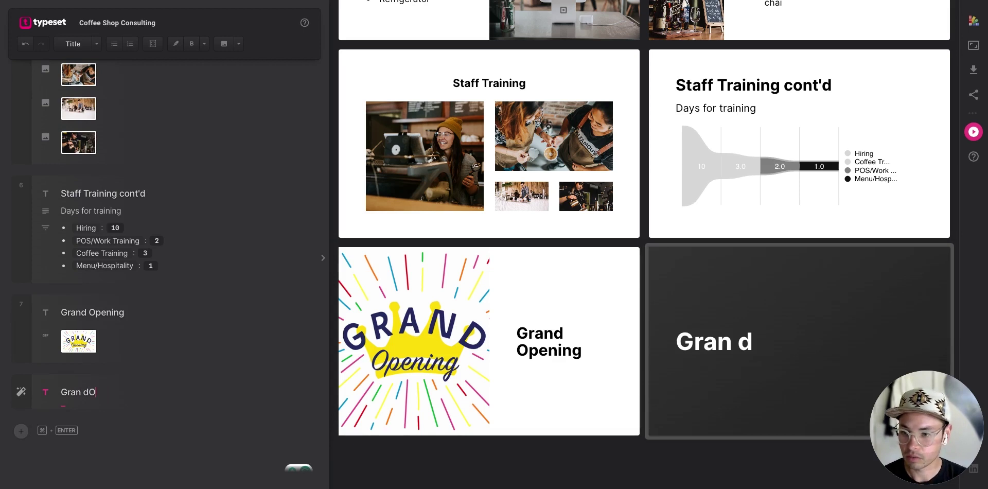
{"action": "type", "text": "d Open"}
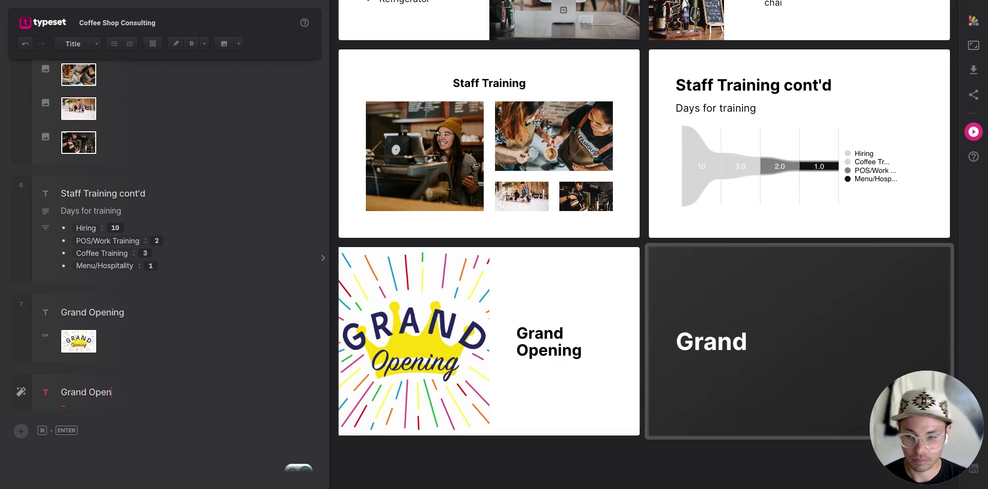
{"action": "type", "text": "ing cont"}
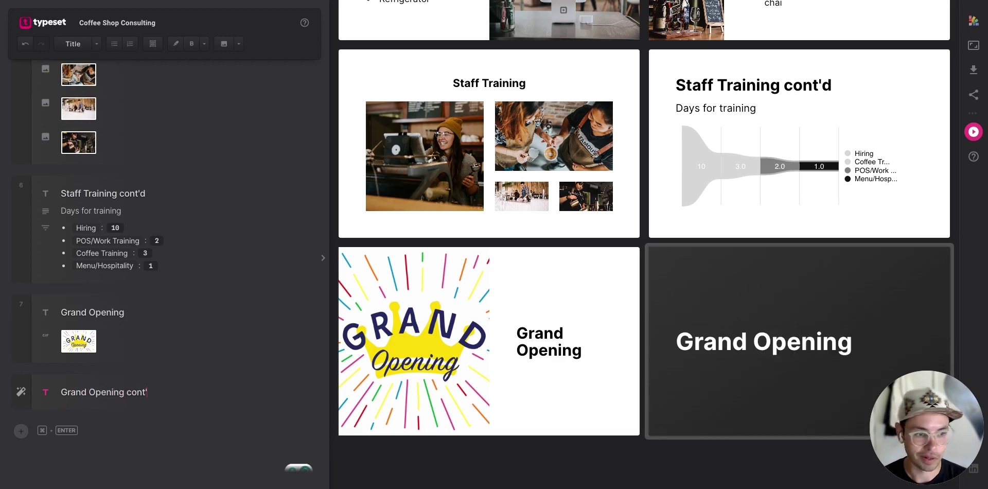
{"action": "type", "text": "'d"}
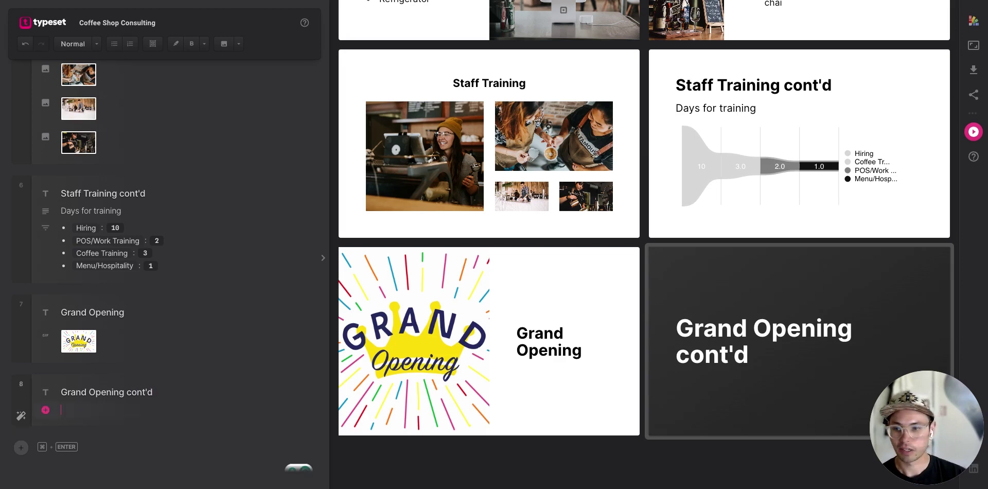
{"action": "key", "text": "Return"}
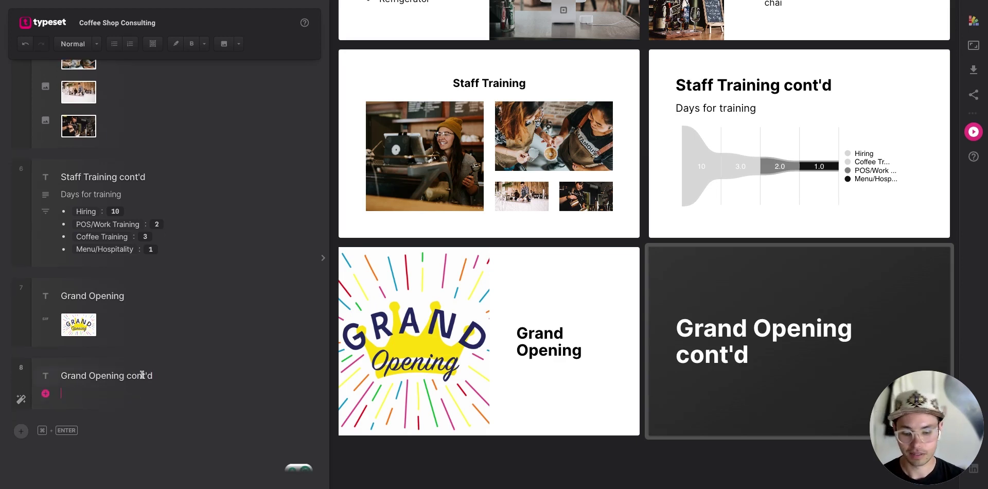
{"action": "type", "text": "How to ha"}
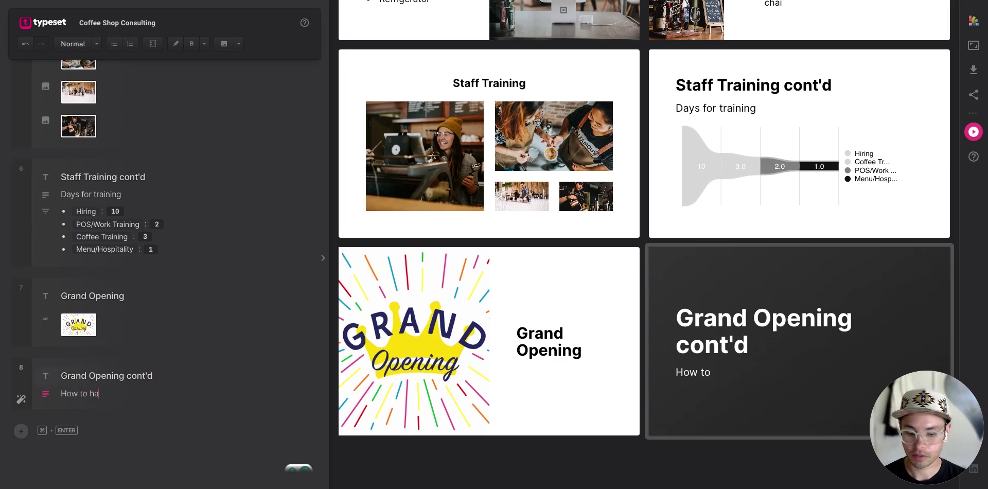
{"action": "type", "text": "ve an amazing"}
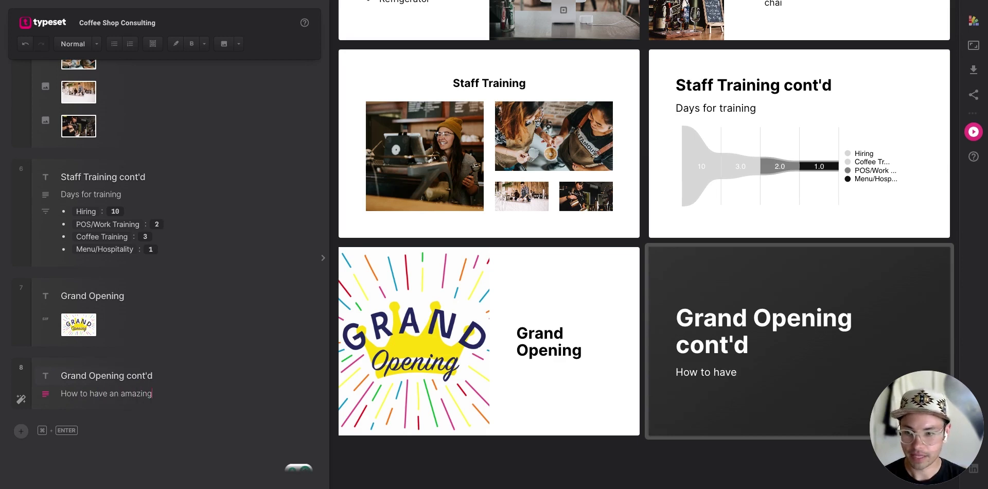
{"action": "type", "text": " day"}
{"action": "key", "text": "Return"}
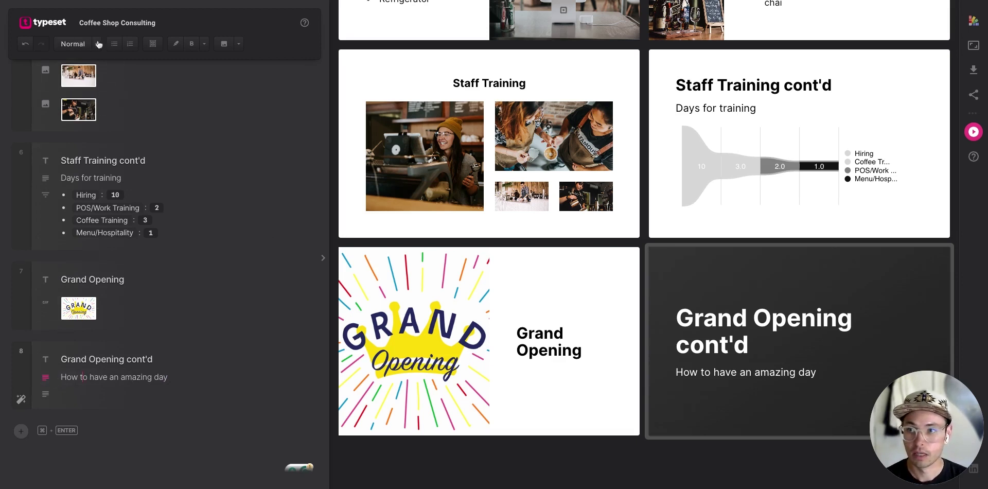
Style 'How to have an amazing day' as a subtitle and start a Normal body line below it.
{"action": "left_click", "coordinate": [97, 45]}
{"action": "left_click", "coordinate": [79, 77]}
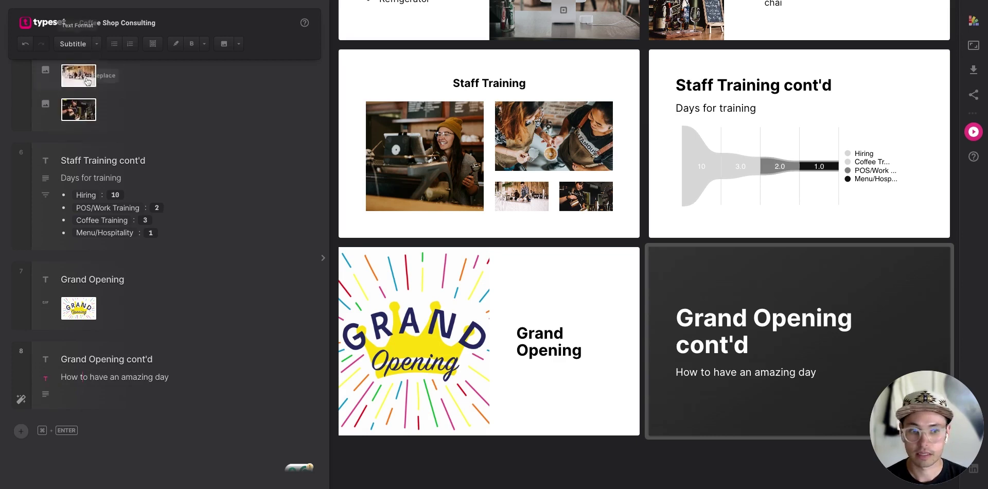
{"action": "mouse_move", "coordinate": [309, 330]}
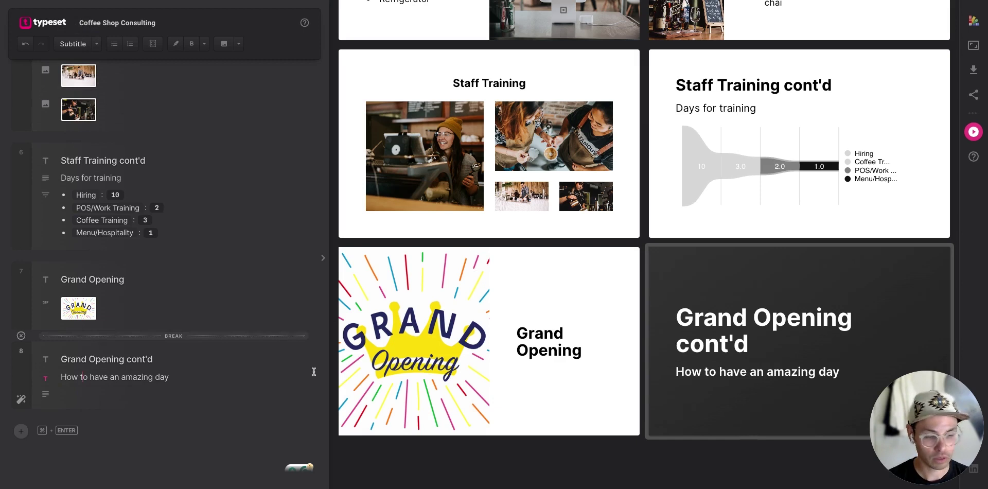
{"action": "left_click", "coordinate": [163, 391]}
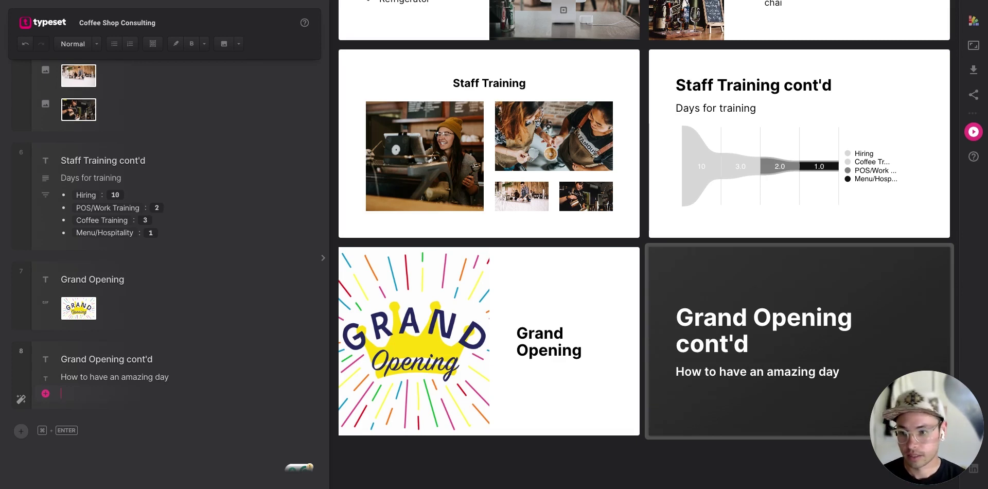
Write the paragraph on trained staff and the manager handling operations, then add 'Have fun!' below.
{"action": "type", "text": "Mak"}
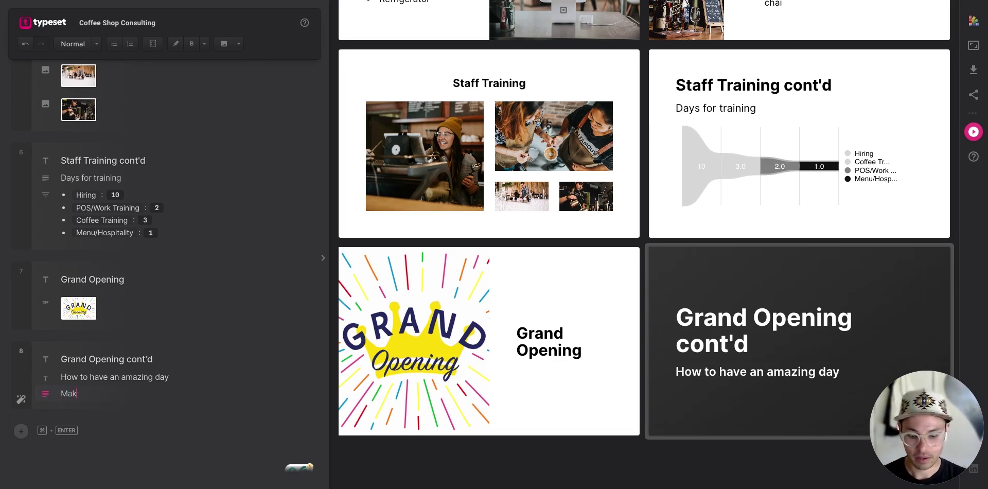
{"action": "type", "text": "e sure that"}
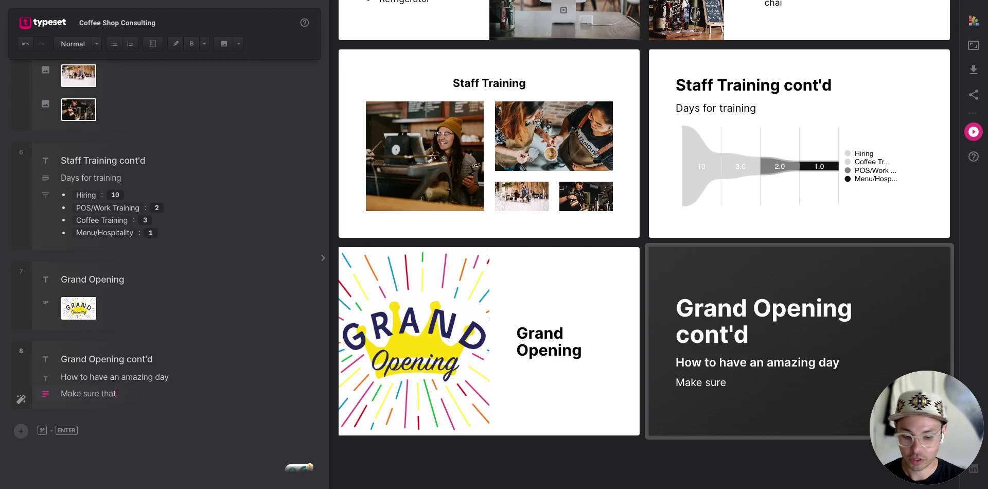
{"action": "type", "text": " your staff is traing"}
{"action": "key", "text": "BackSpace"}
{"action": "type", "text": "ed and comfortable with"}
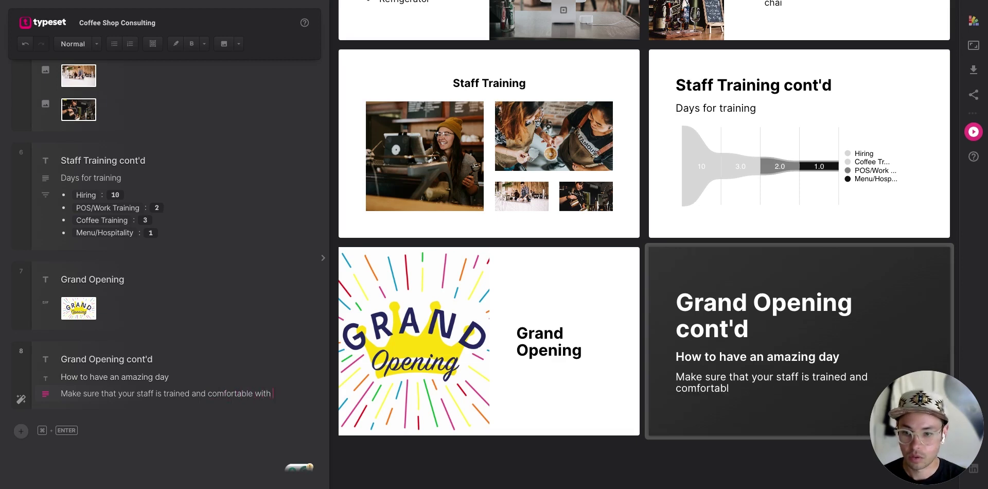
{"action": "type", "text": " the equipment and "}
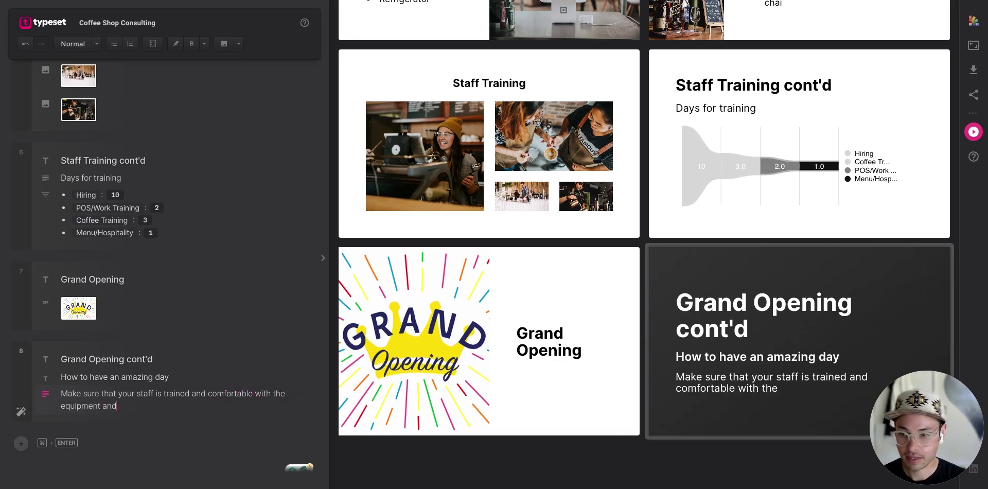
{"action": "type", "text": "men"}
{"action": "type", "text": "u. Make sure y"}
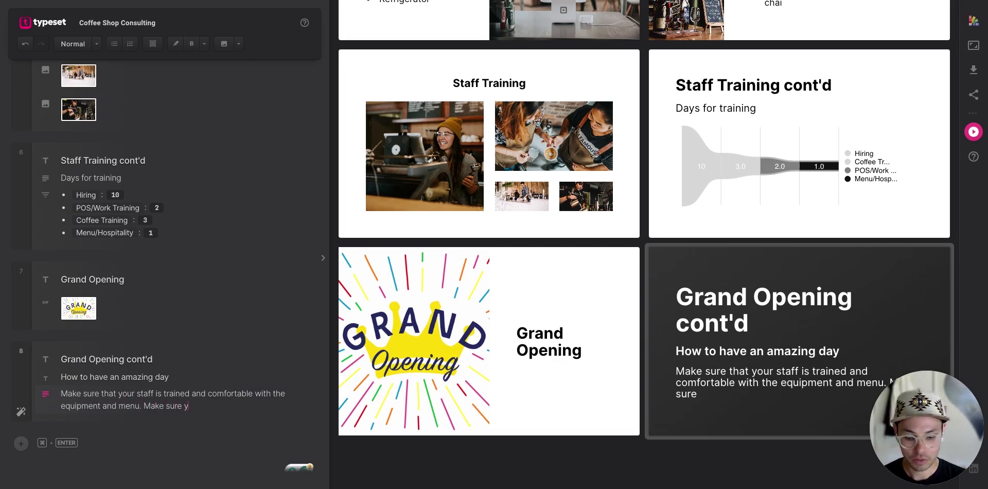
{"action": "type", "text": "our manager"}
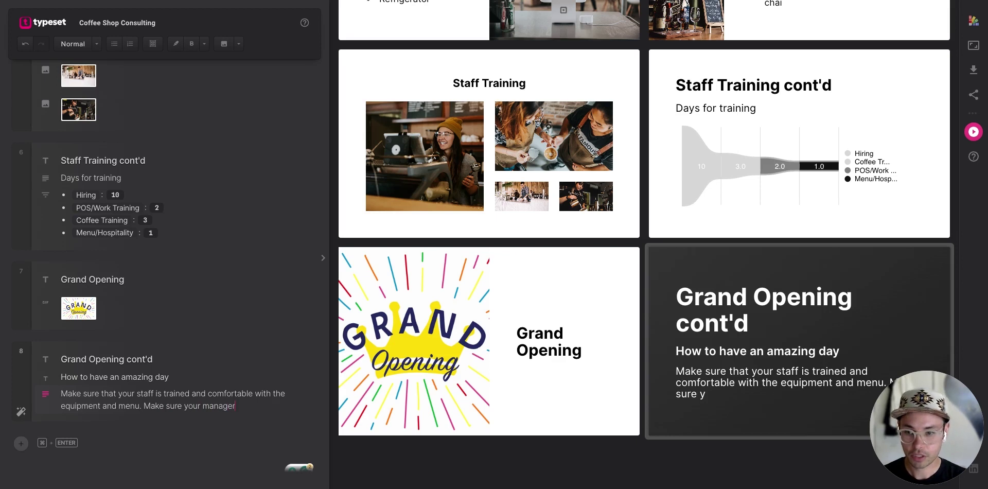
{"action": "type", "text": " is hand"}
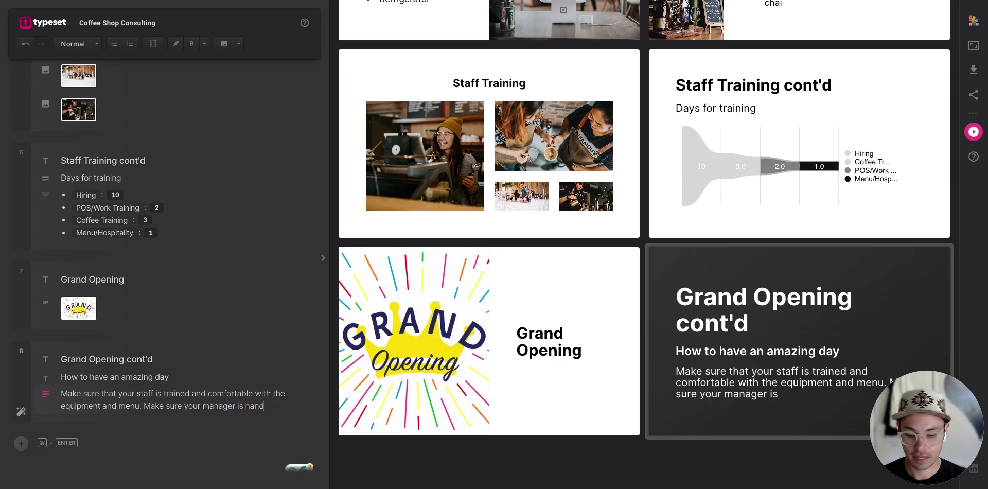
{"action": "type", "text": "ling the operations"}
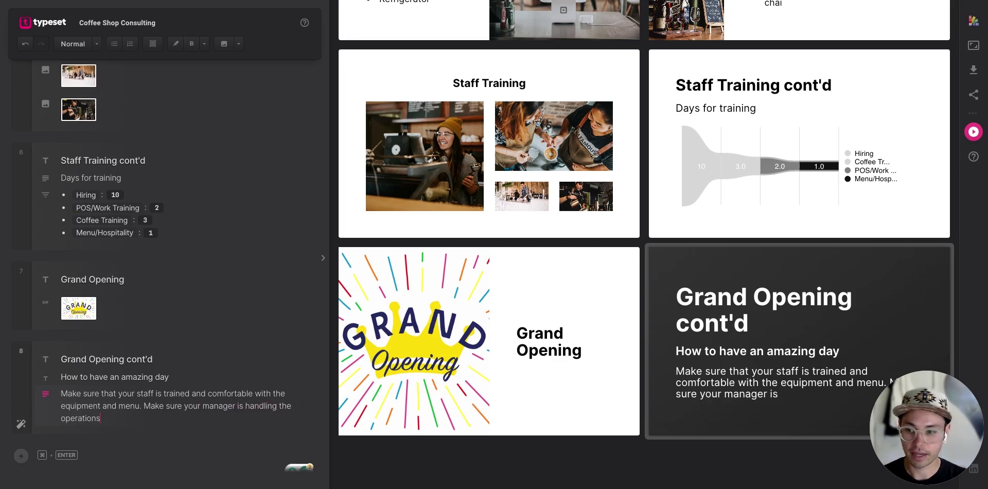
{"action": "type", "text": " of the day. "}
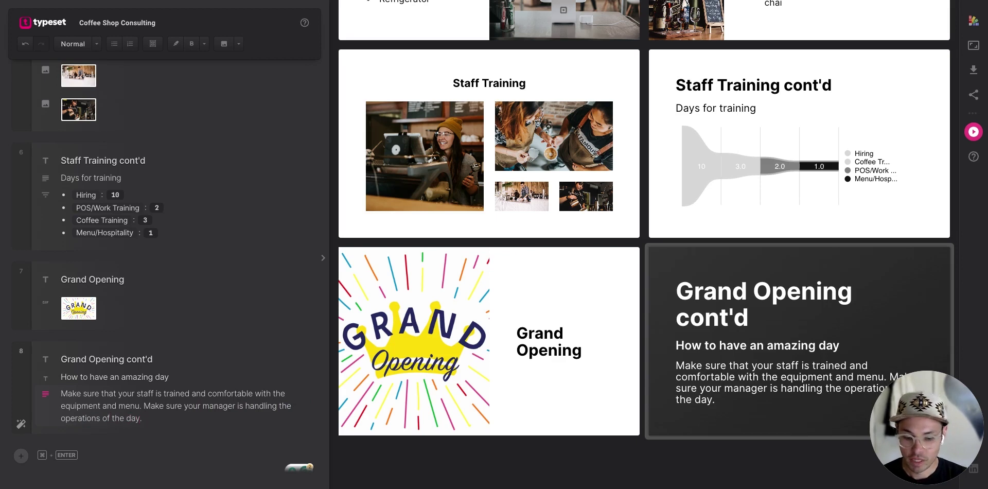
{"action": "key", "text": "BackSpace"}
{"action": "key", "text": "BackSpace"}
{"action": "type", "text": ", so that"}
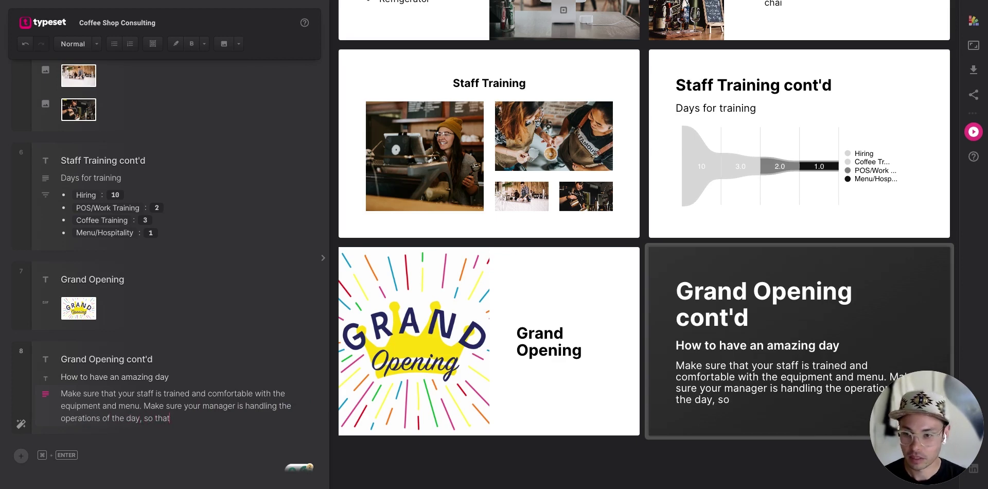
{"action": "type", "text": " you can spend t"}
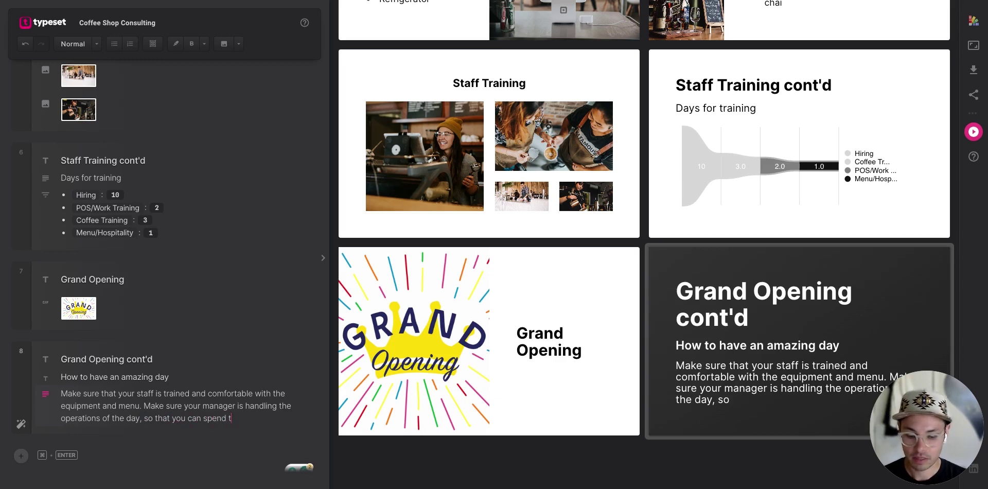
{"action": "type", "text": "ime talking to cu"}
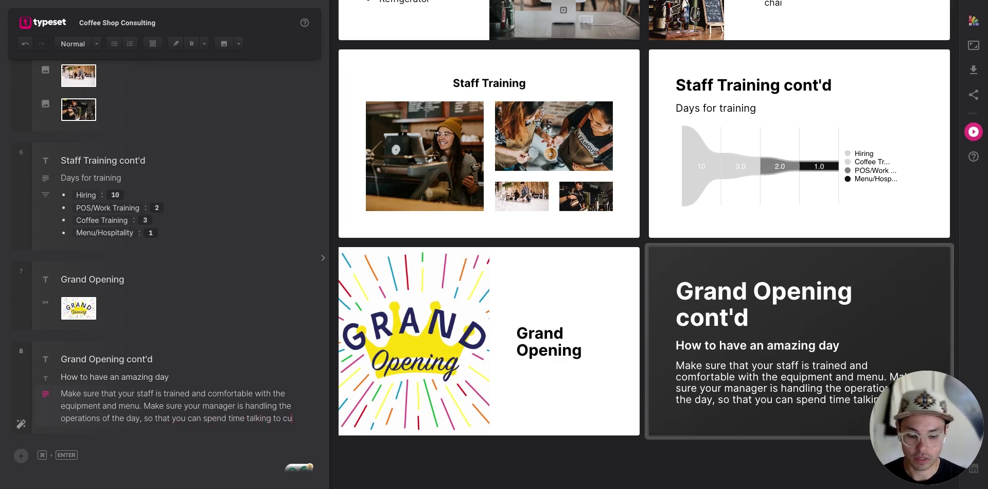
{"action": "type", "text": "stomers."}
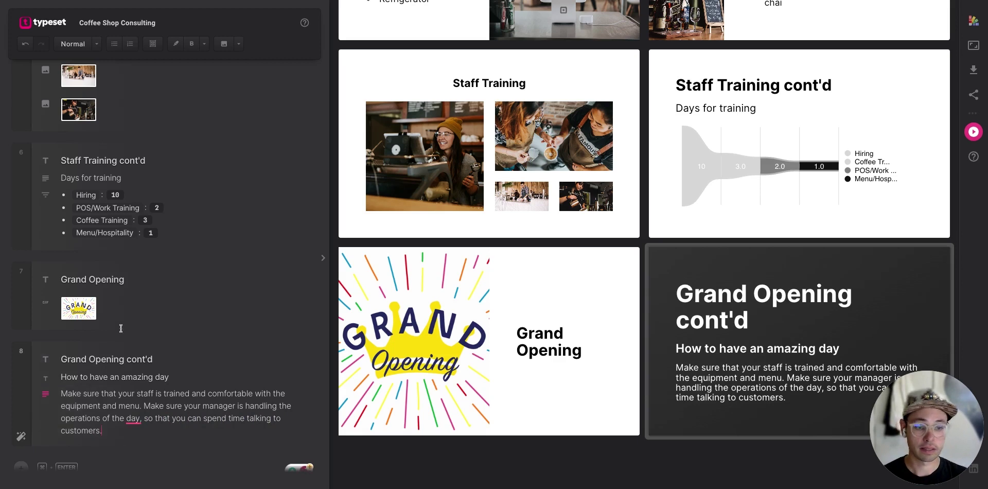
{"action": "scroll", "coordinate": [157, 363], "scroll_direction": "down", "scroll_amount": 1}
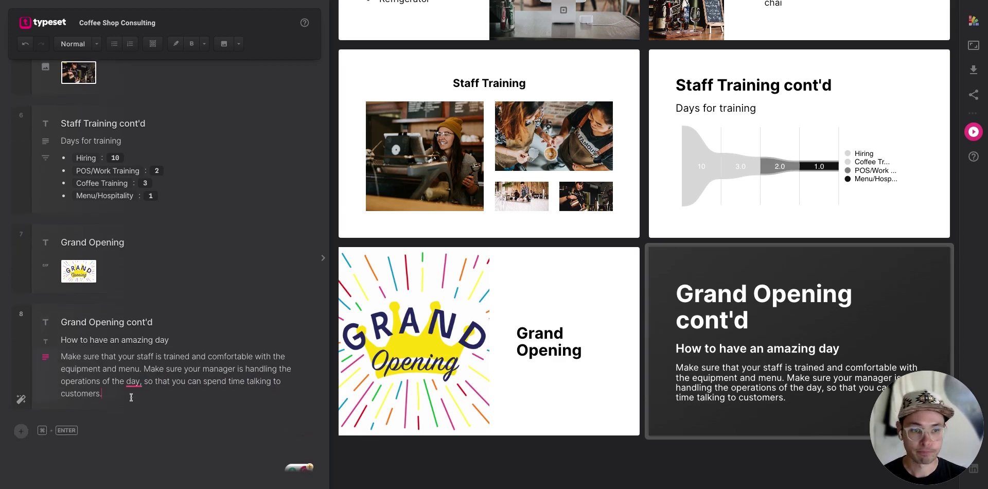
{"action": "key", "text": "Return"}
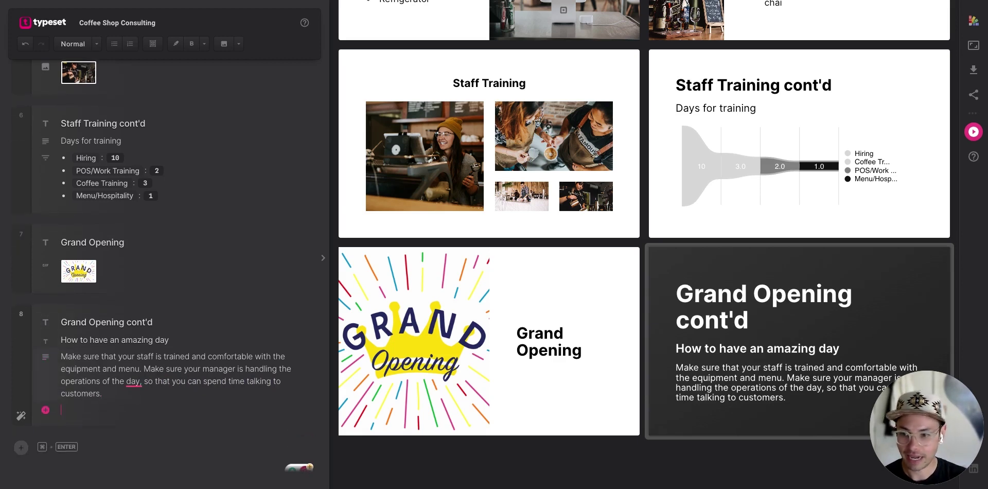
{"action": "type", "text": "Have fun!"}
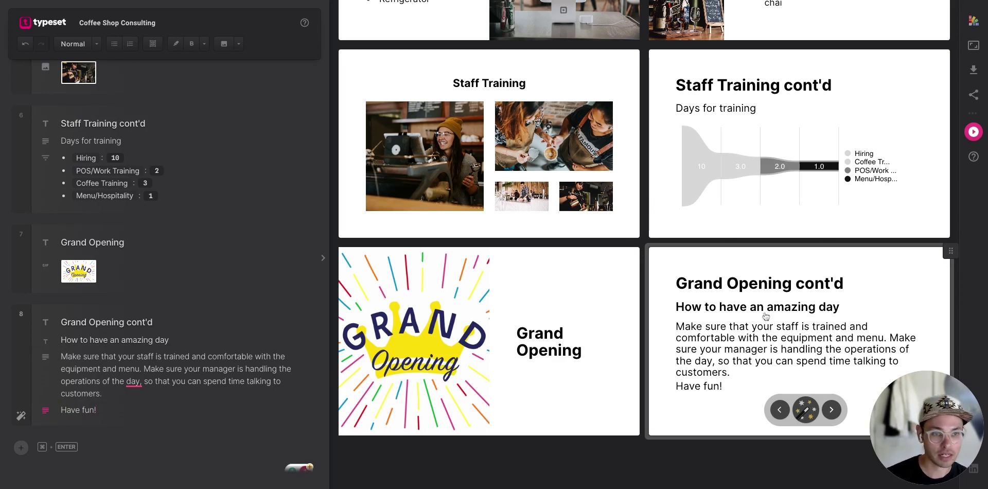
Apply the two-column layout from the slide's layout suggestions.
{"action": "left_click", "coordinate": [806, 411]}
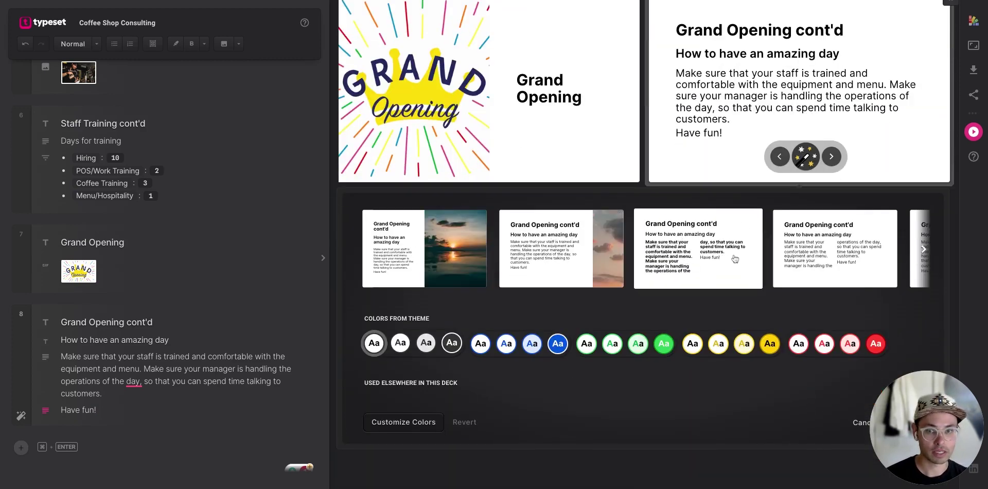
{"action": "scroll", "coordinate": [735, 258], "scroll_direction": "right", "scroll_amount": 5}
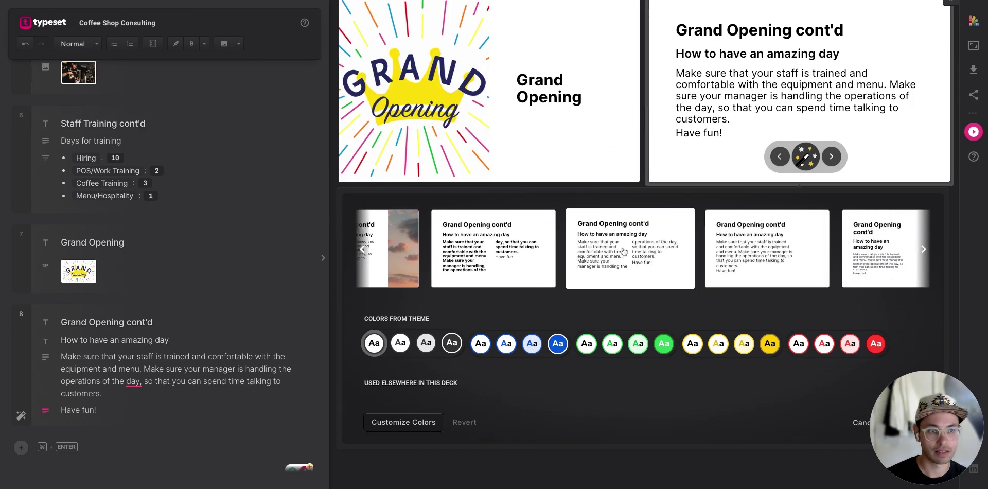
{"action": "scroll", "coordinate": [624, 251], "scroll_direction": "right", "scroll_amount": 2}
{"action": "left_click", "coordinate": [542, 250]}
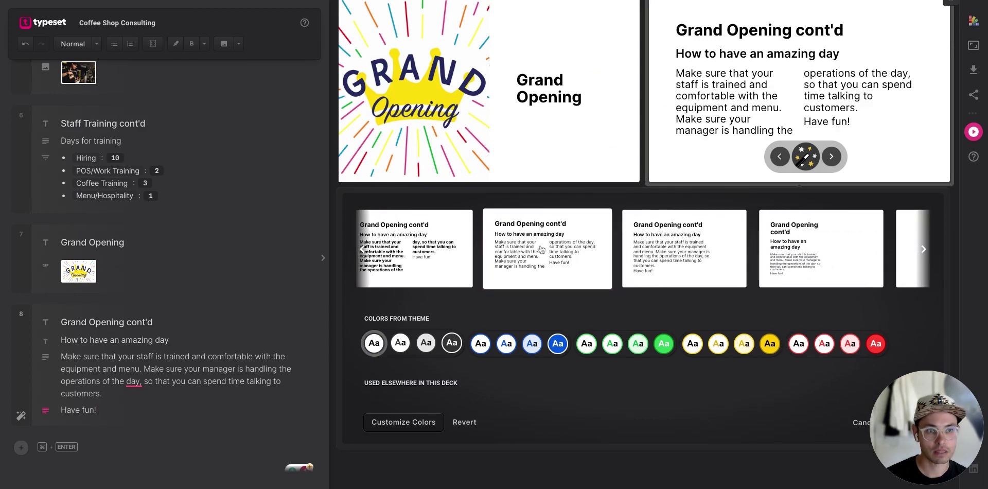
{"action": "scroll", "coordinate": [698, 128], "scroll_direction": "up", "scroll_amount": 2}
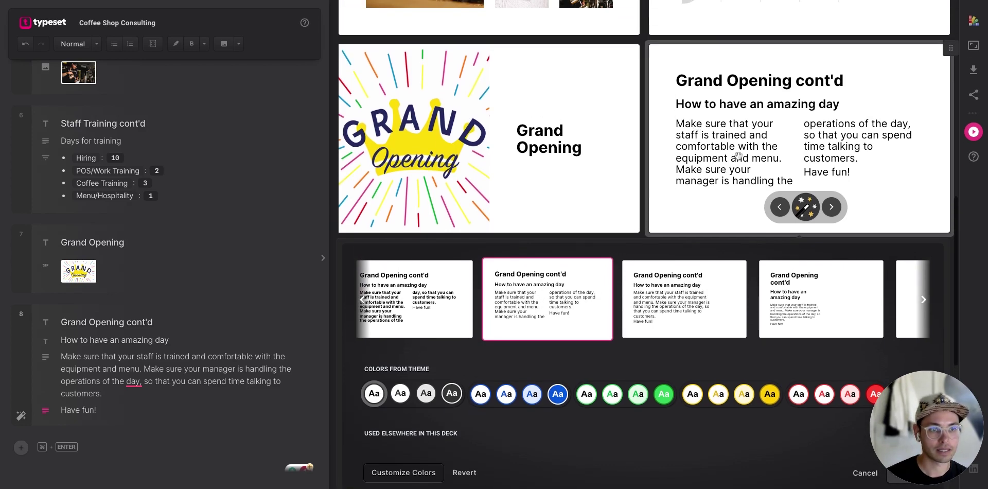
Format the 'Have fun!' line as a quote.
{"action": "left_click", "coordinate": [87, 410]}
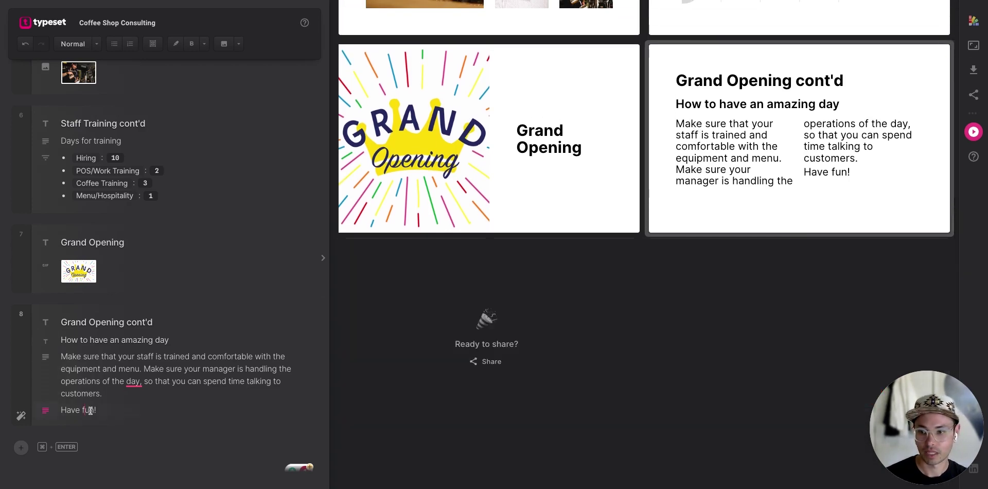
{"action": "triple_click", "coordinate": [88, 410]}
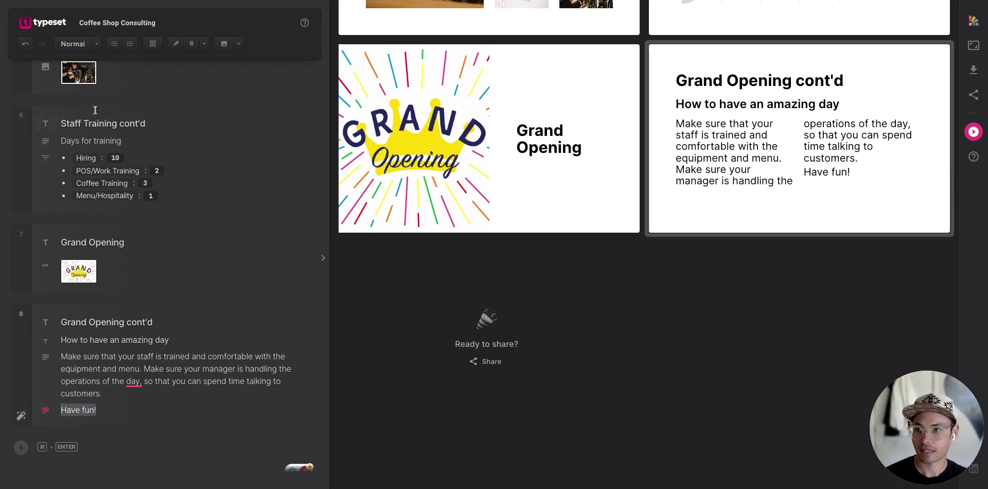
{"action": "left_click", "coordinate": [174, 45]}
{"action": "left_click", "coordinate": [204, 45]}
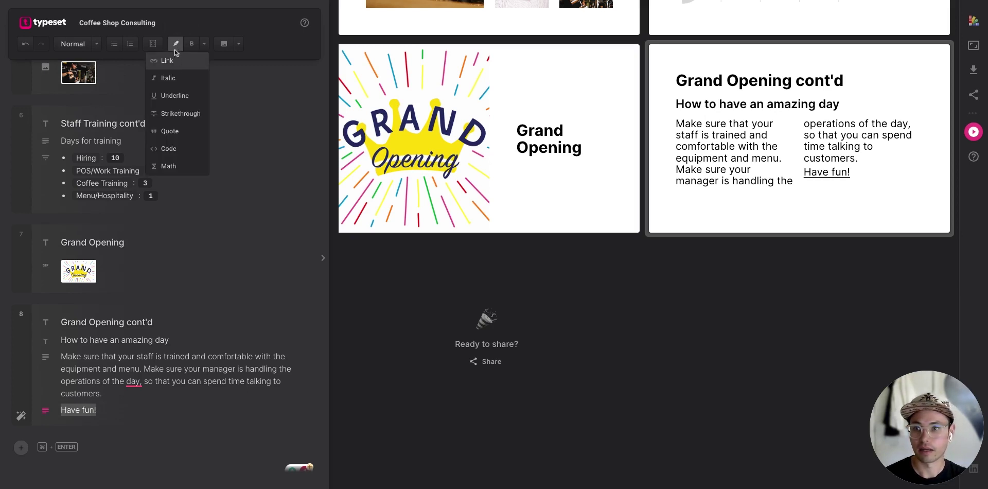
{"action": "left_click", "coordinate": [170, 131]}
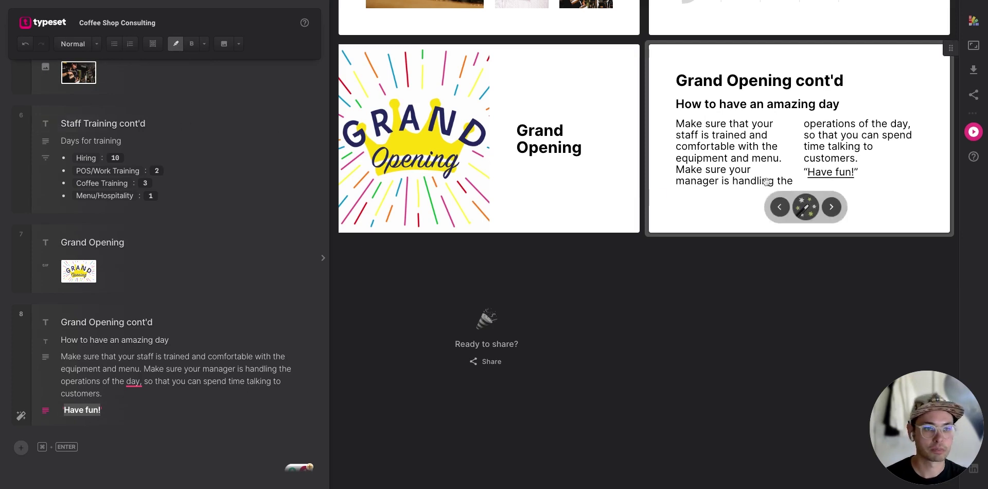
{"action": "left_click", "coordinate": [102, 412]}
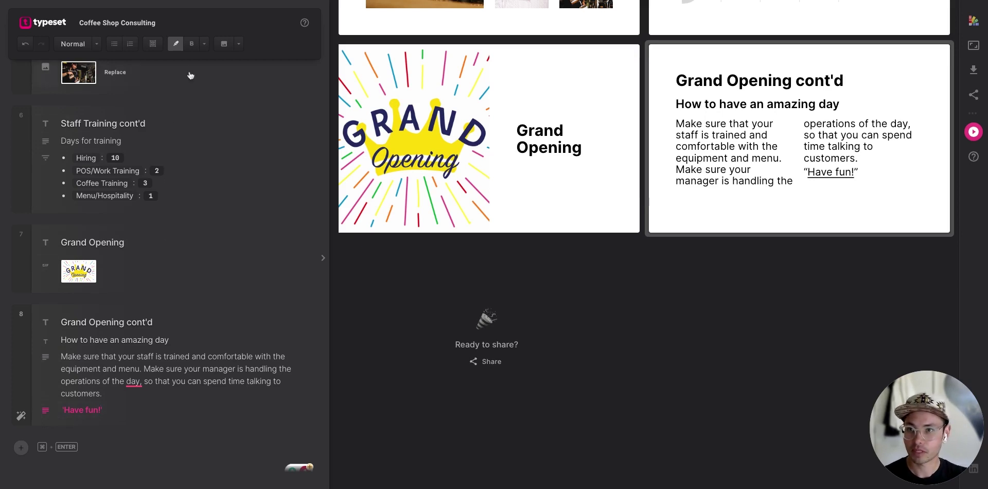
Remove the quote formatting from 'Have fun!' so it shows as plain text.
{"action": "left_click_drag", "start_coordinate": [63, 411], "coordinate": [102, 411]}
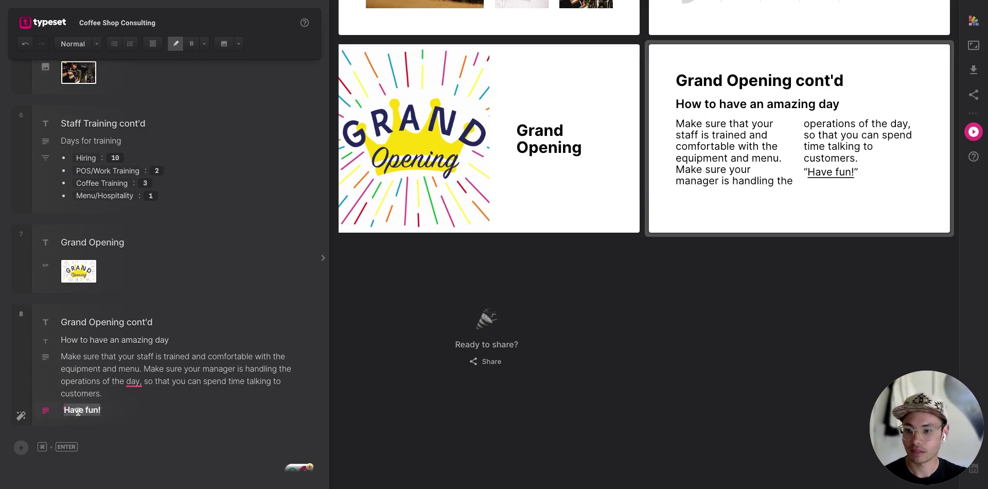
{"action": "left_click", "coordinate": [204, 46]}
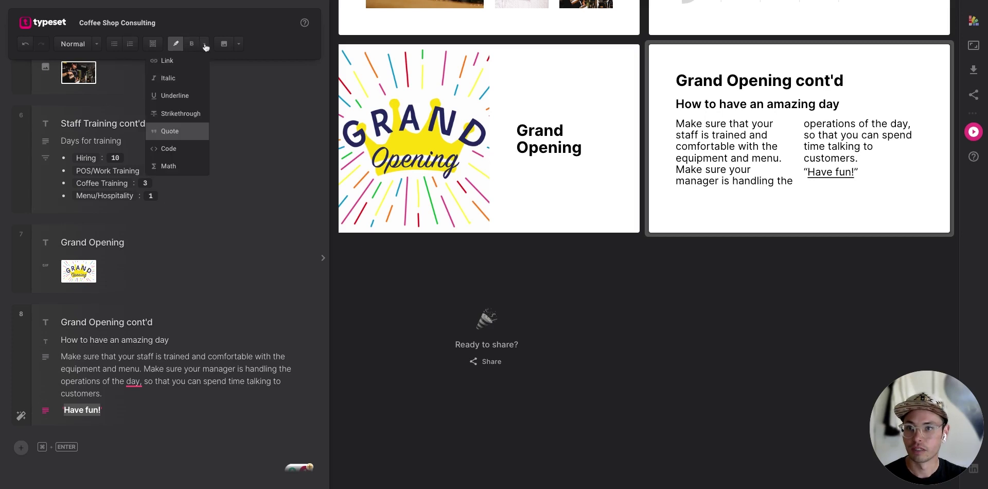
{"action": "left_click", "coordinate": [171, 134]}
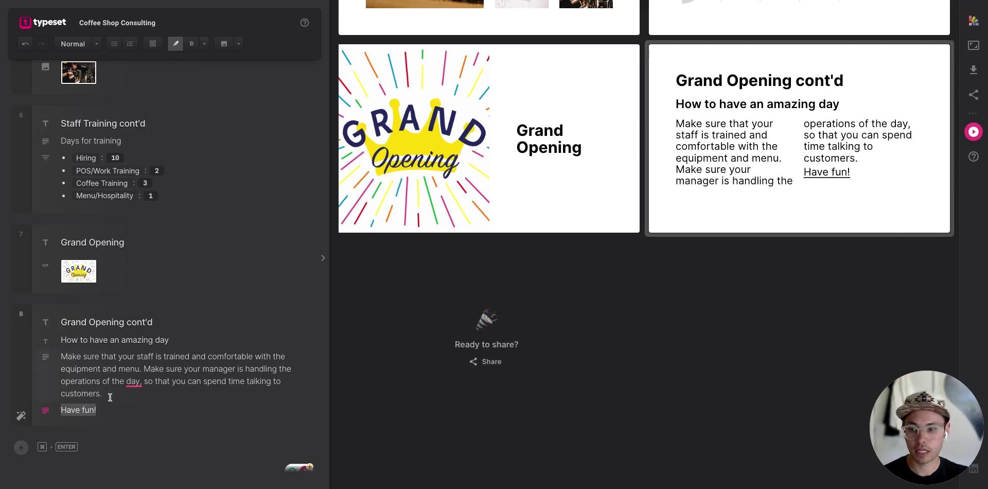
{"action": "left_click", "coordinate": [120, 412]}
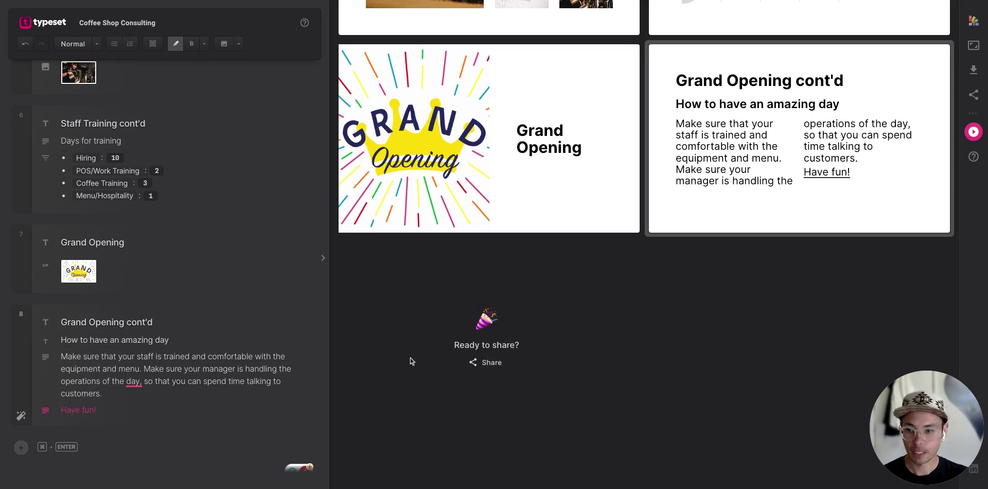
Add a final 'Any Questions?' slide reading 'Email me:' with the contact e-mail address below.
{"action": "scroll", "coordinate": [687, 264], "scroll_direction": "up", "scroll_amount": 10}
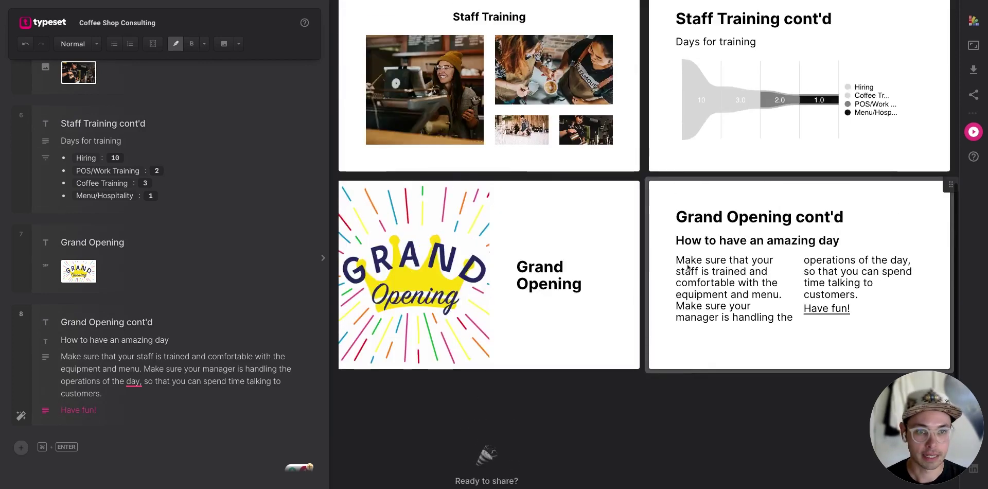
{"action": "scroll", "coordinate": [670, 206], "scroll_direction": "up", "scroll_amount": 2}
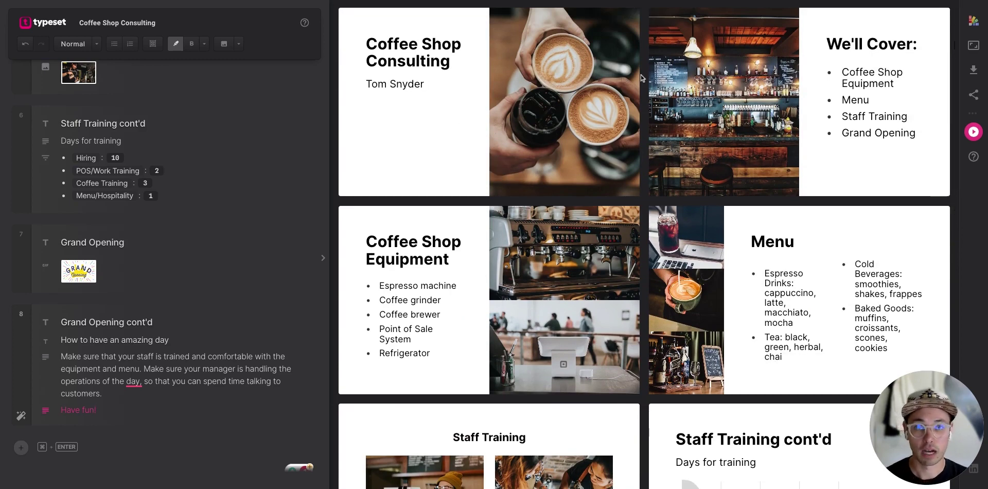
{"action": "scroll", "coordinate": [470, 145], "scroll_direction": "down", "scroll_amount": 12}
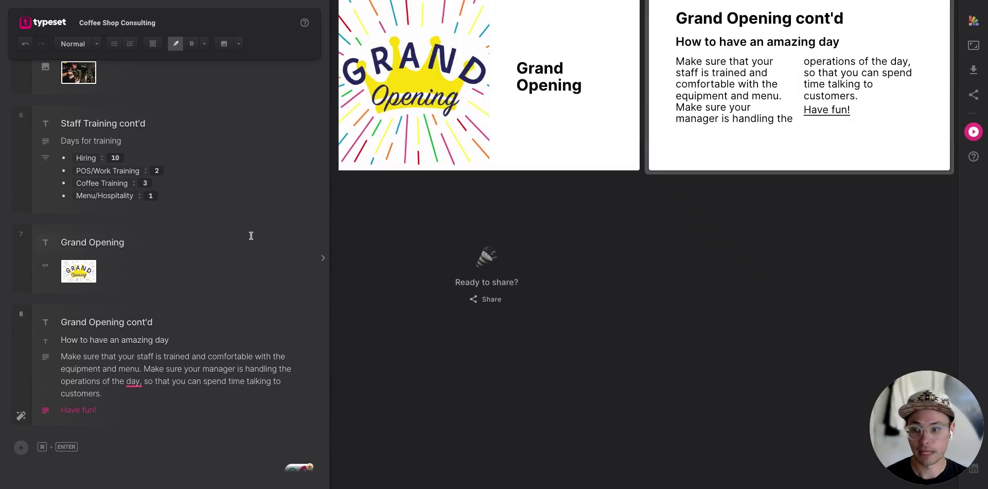
{"action": "left_click", "coordinate": [90, 447]}
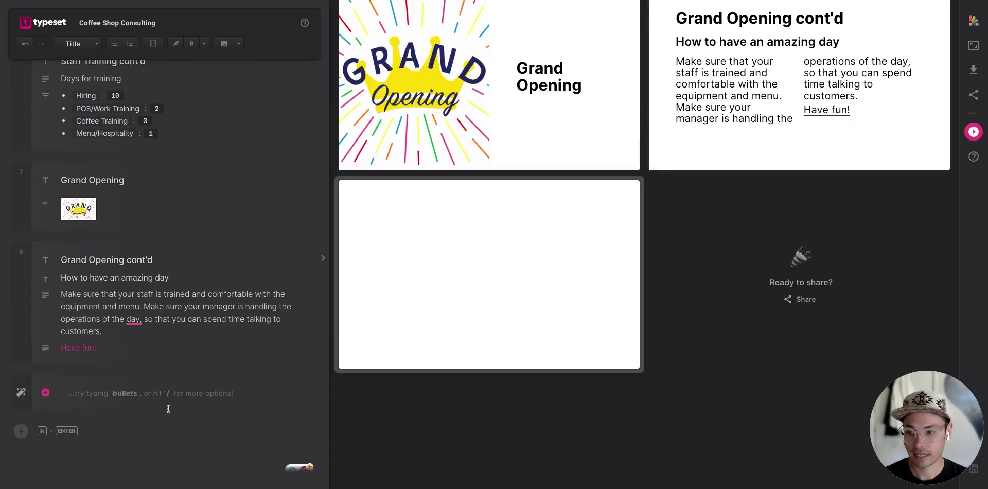
{"action": "type", "text": "Any"}
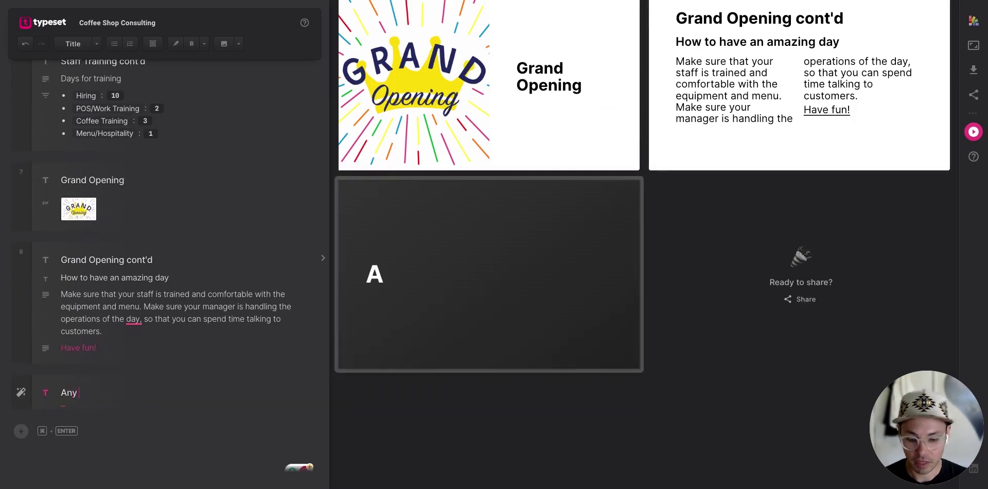
{"action": "type", "text": " Questions"}
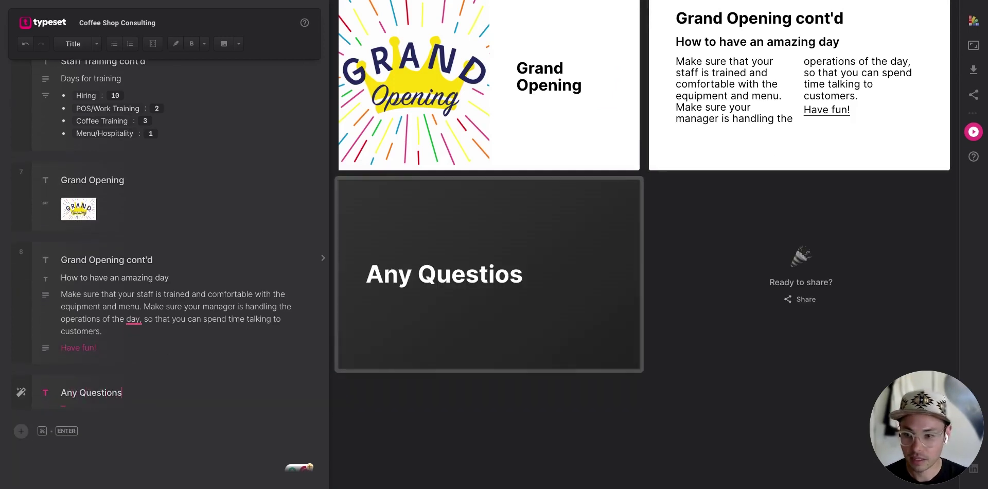
{"action": "type", "text": "?"}
{"action": "key", "text": "Return"}
{"action": "type", "text": "Email me:"}
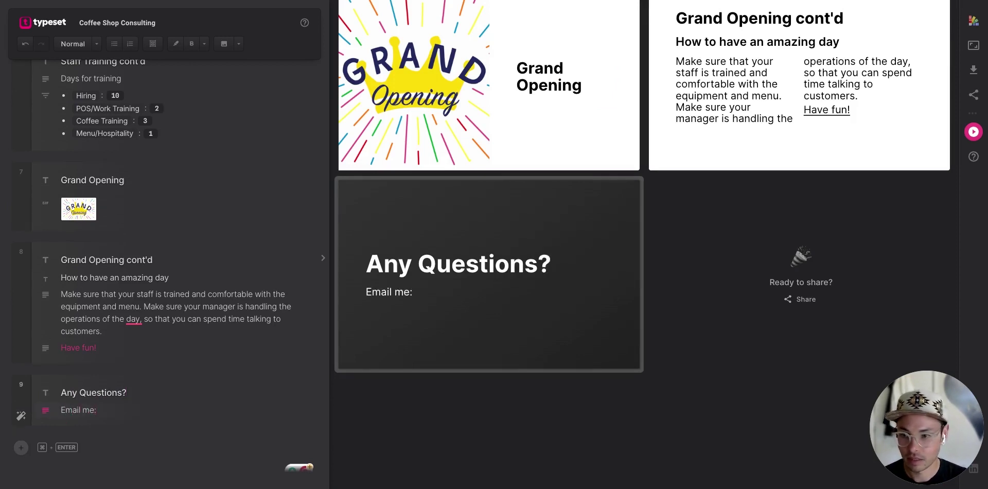
{"action": "key", "text": "Return"}
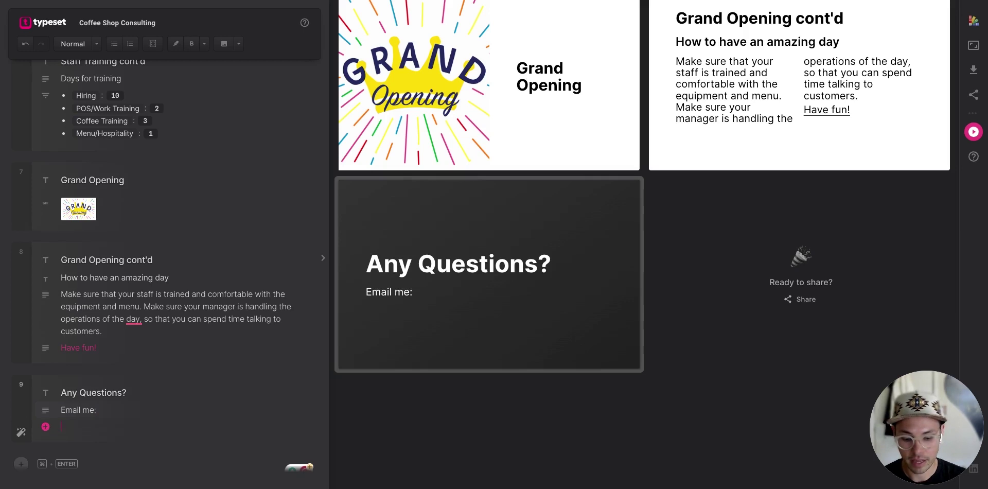
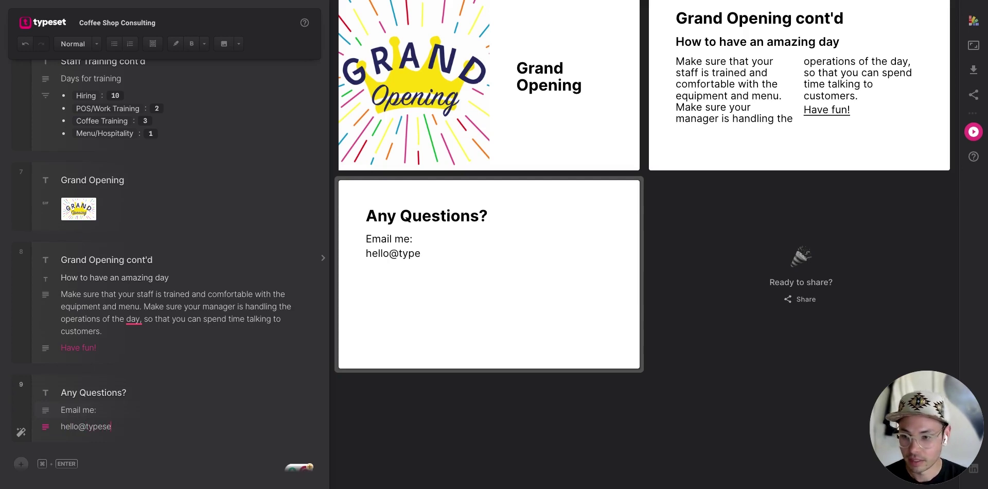
{"action": "triple_click", "coordinate": [94, 426]}
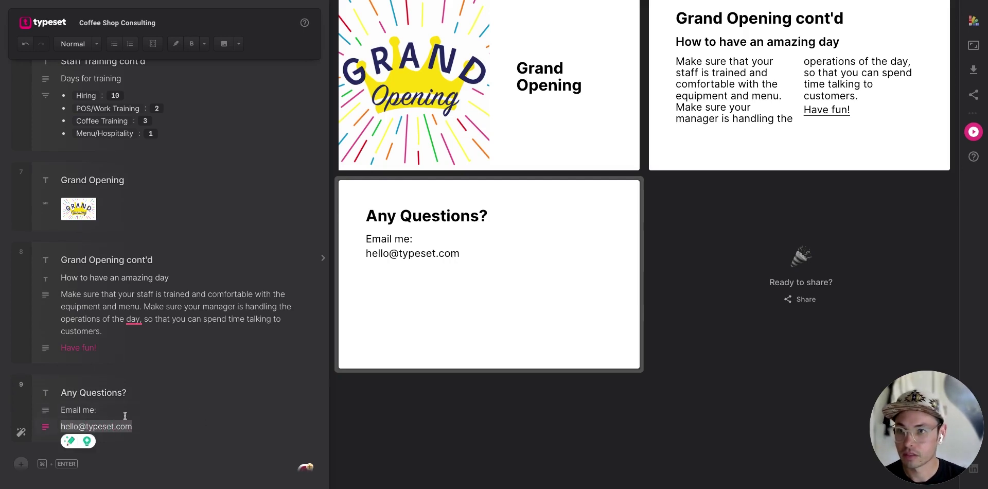
Link the selected e-mail address line to its mailto: URL.
{"action": "left_click", "coordinate": [204, 44]}
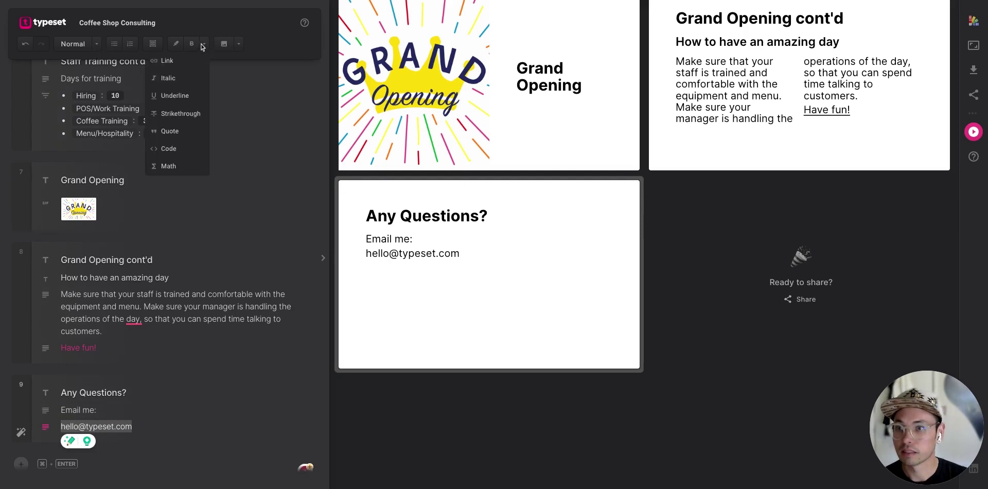
{"action": "left_click", "coordinate": [175, 61]}
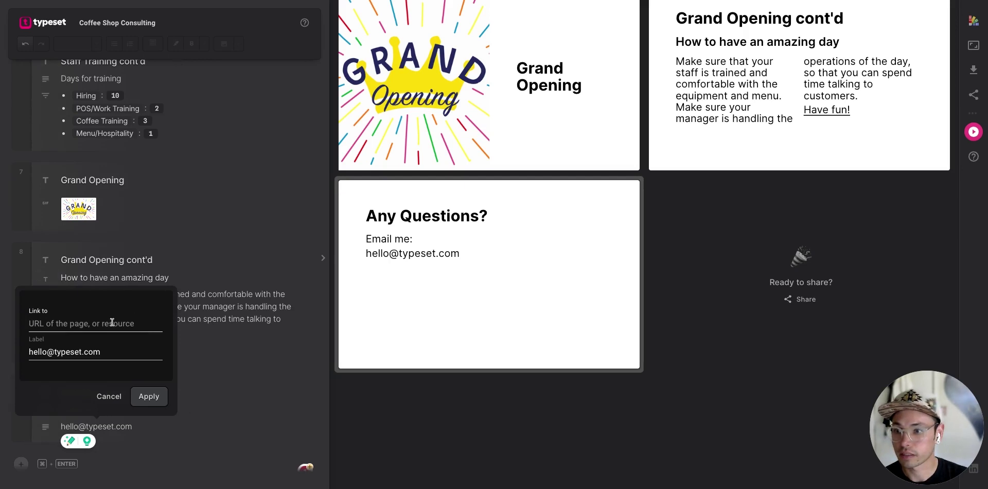
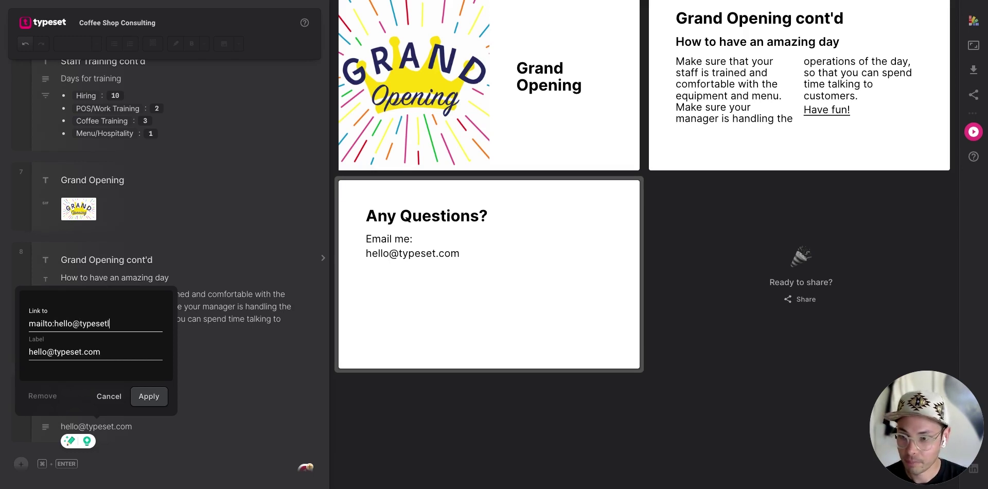
{"action": "left_click", "coordinate": [153, 400]}
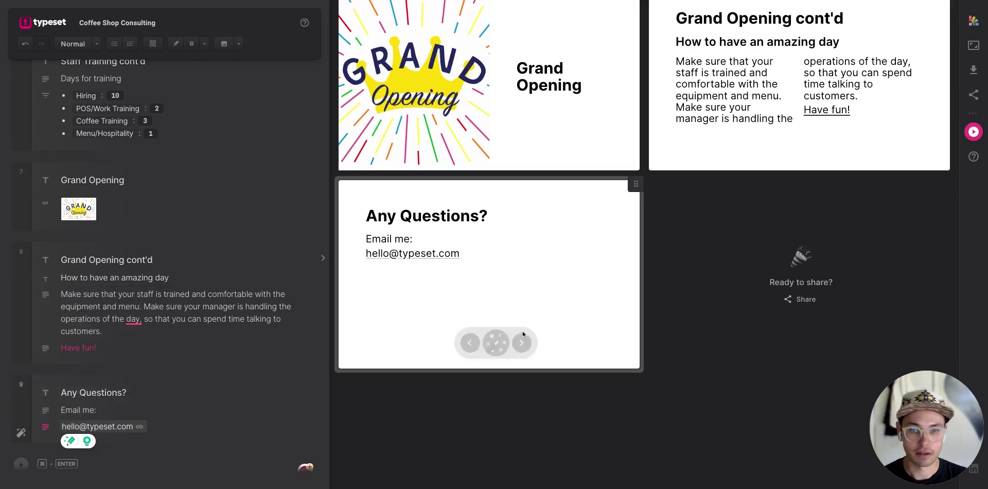
{"action": "mouse_move", "coordinate": [503, 274]}
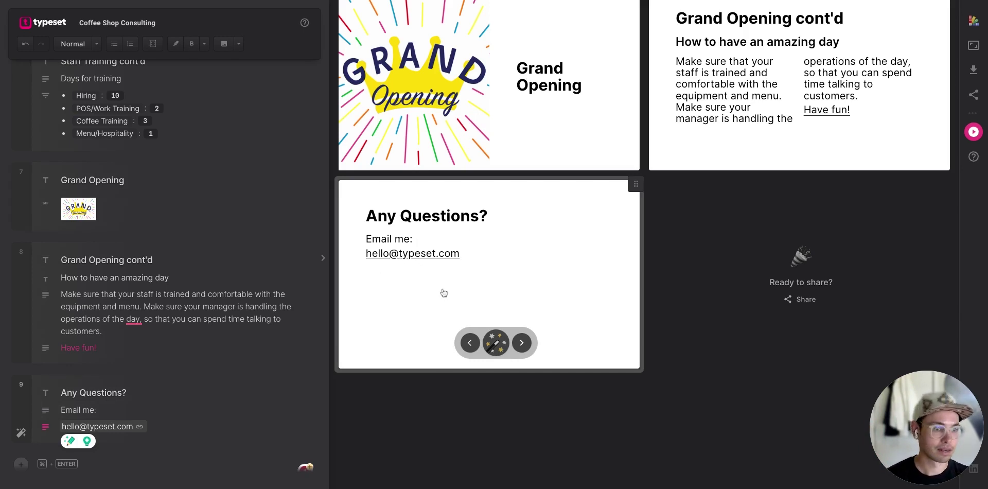
{"action": "scroll", "coordinate": [585, 257], "scroll_direction": "up", "scroll_amount": 10}
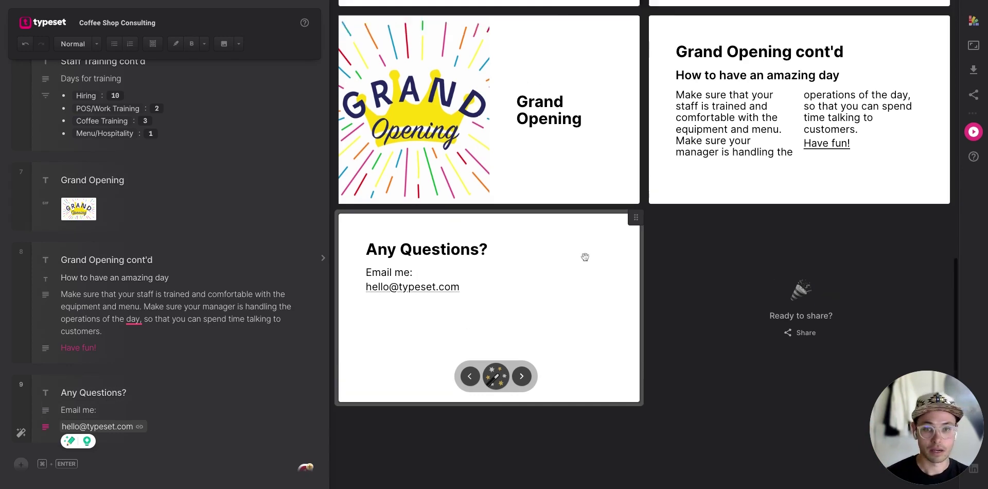
{"action": "scroll", "coordinate": [585, 257], "scroll_direction": "up", "scroll_amount": 3}
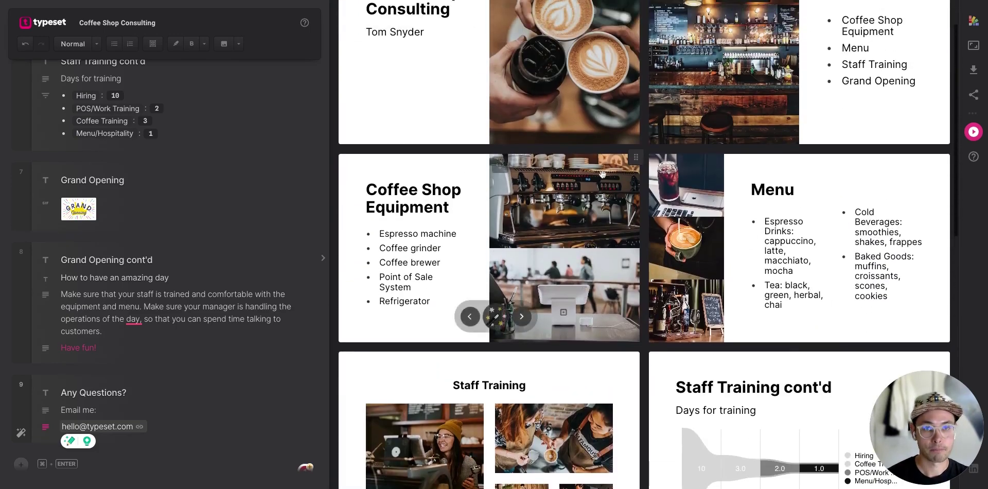
{"action": "left_click", "coordinate": [973, 70]}
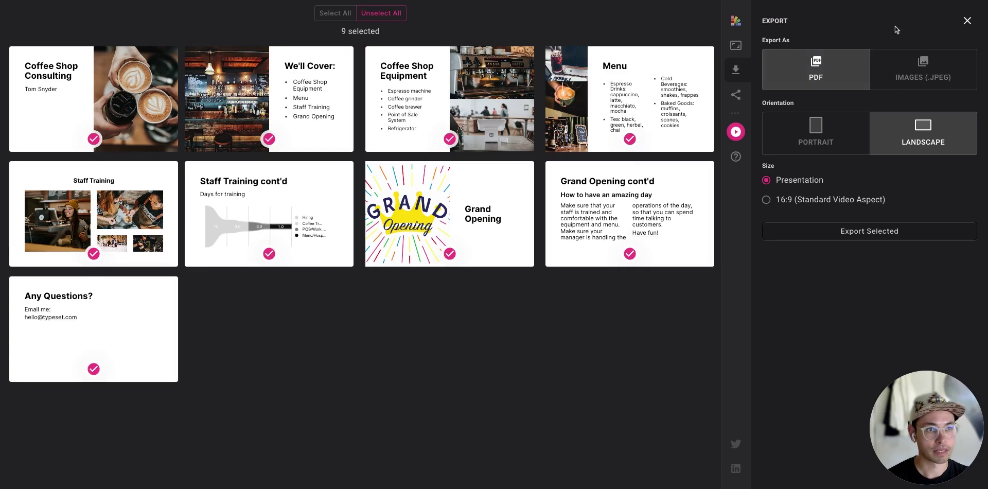
{"action": "left_click", "coordinate": [967, 20]}
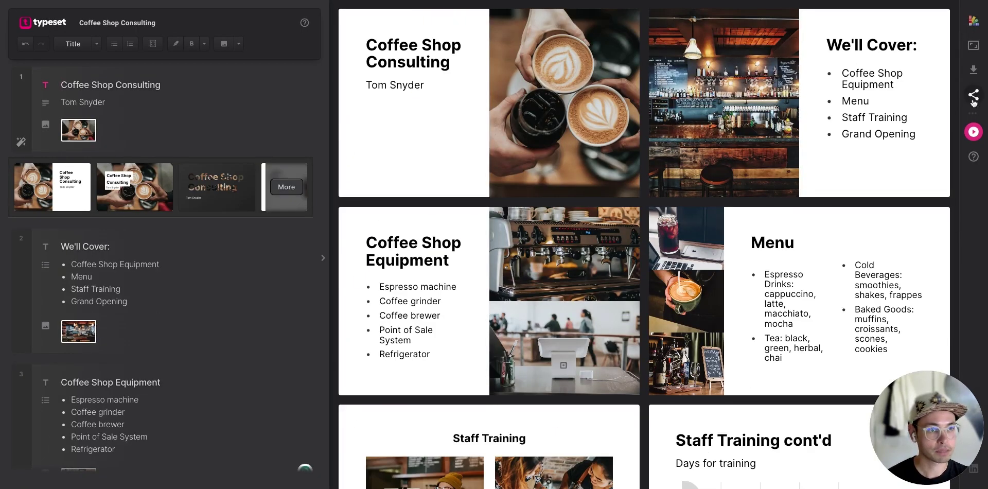
{"action": "left_click", "coordinate": [974, 95]}
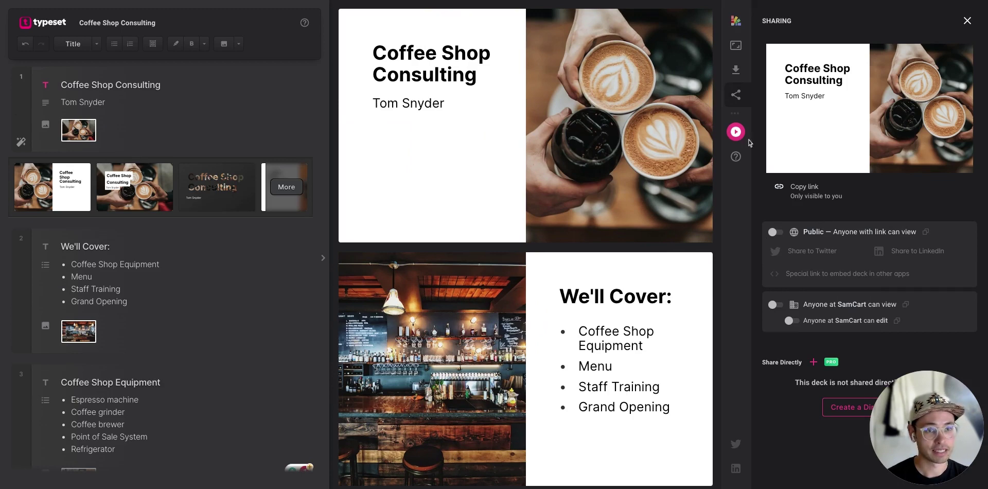
{"action": "left_click", "coordinate": [967, 21]}
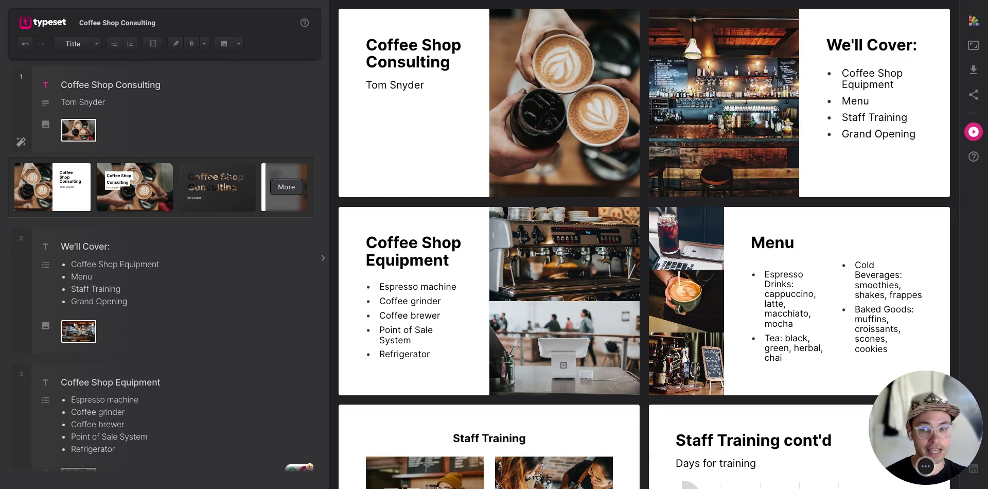
{"action": "left_click_drag", "start_coordinate": [927, 427], "coordinate": [763, 427]}
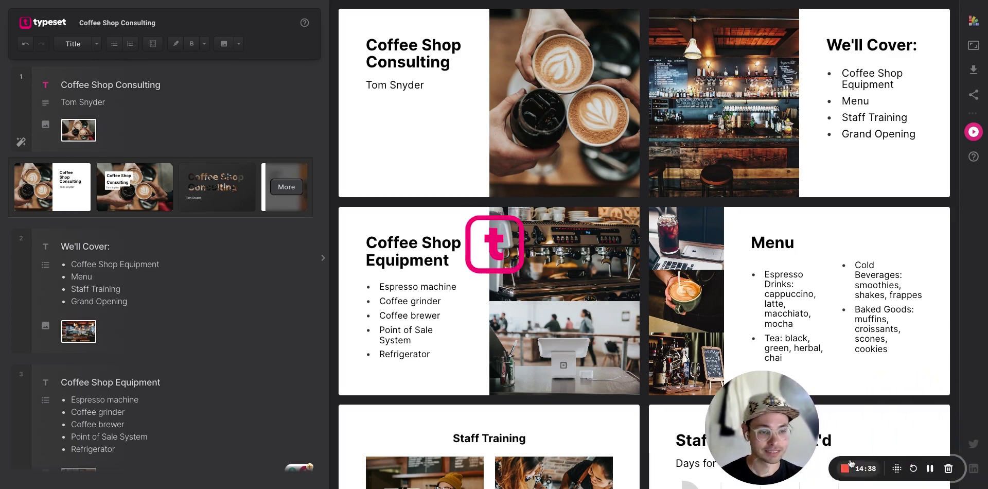